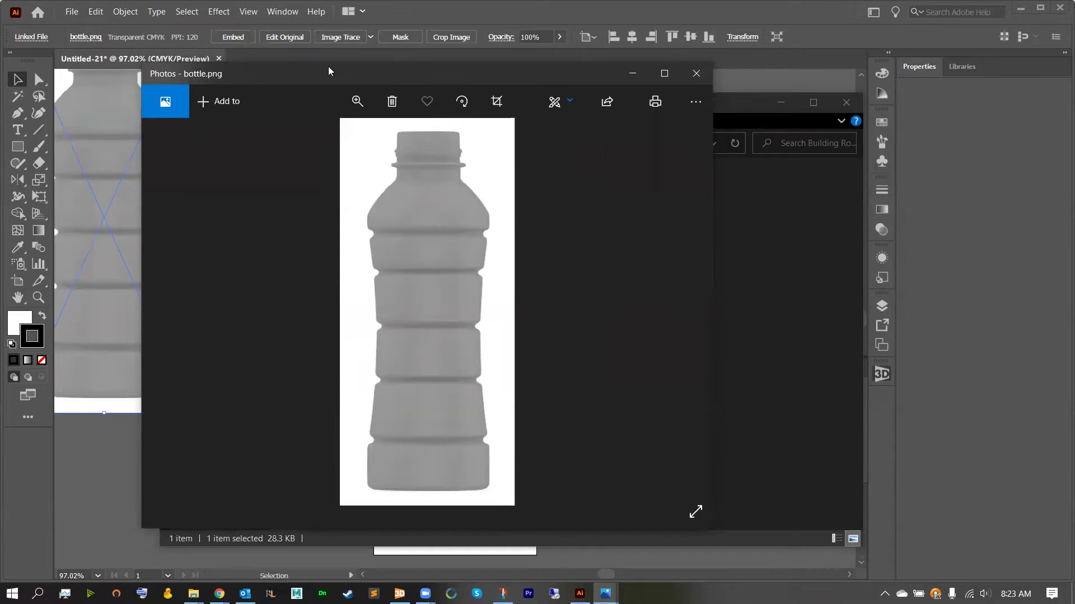
Switch to Illustrator and position the bottle.png image over the centre of the artboard.
{"action": "left_click", "coordinate": [106, 445]}
{"action": "left_click_drag", "start_coordinate": [195, 278], "coordinate": [449, 331]}
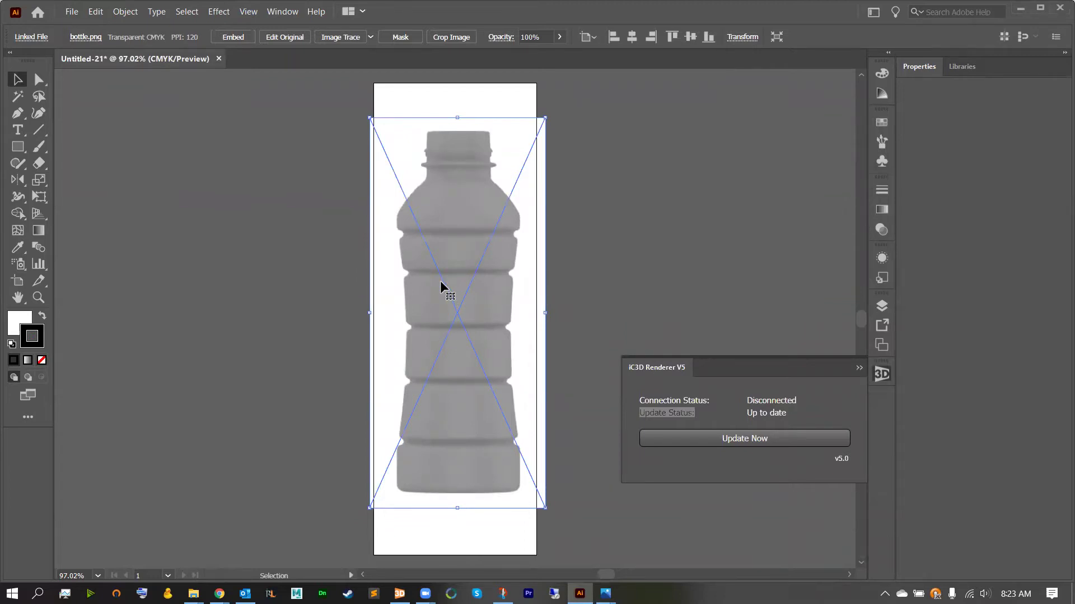
{"action": "key", "text": "Left"}
{"action": "key", "text": "Left"}
Lock the placed bottle image in position on the artboard.
{"action": "left_click", "coordinate": [113, 11]}
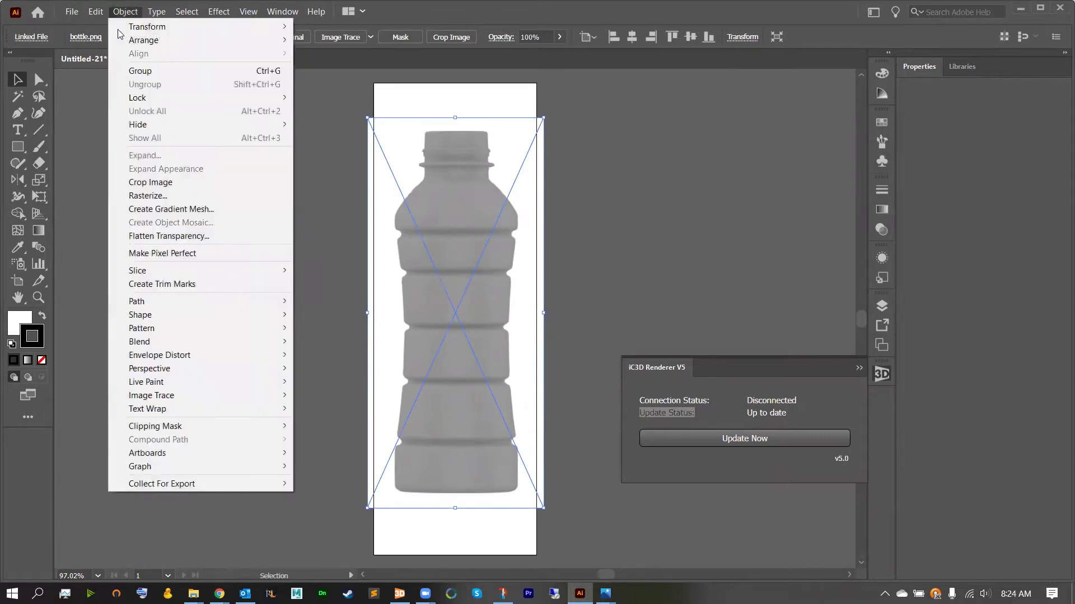
{"action": "mouse_move", "coordinate": [134, 98]}
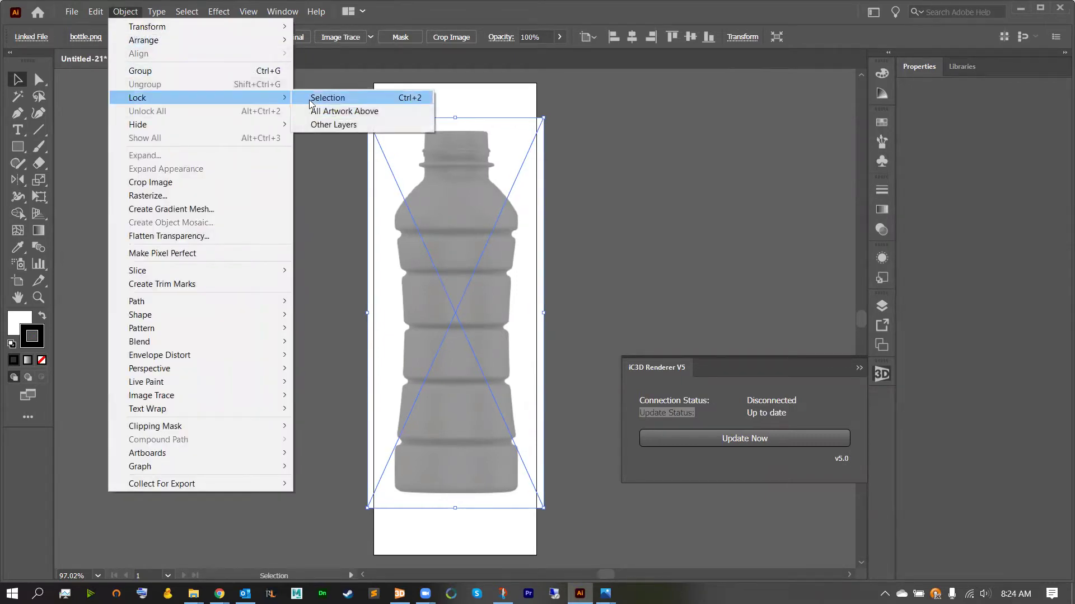
{"action": "left_click", "coordinate": [327, 98]}
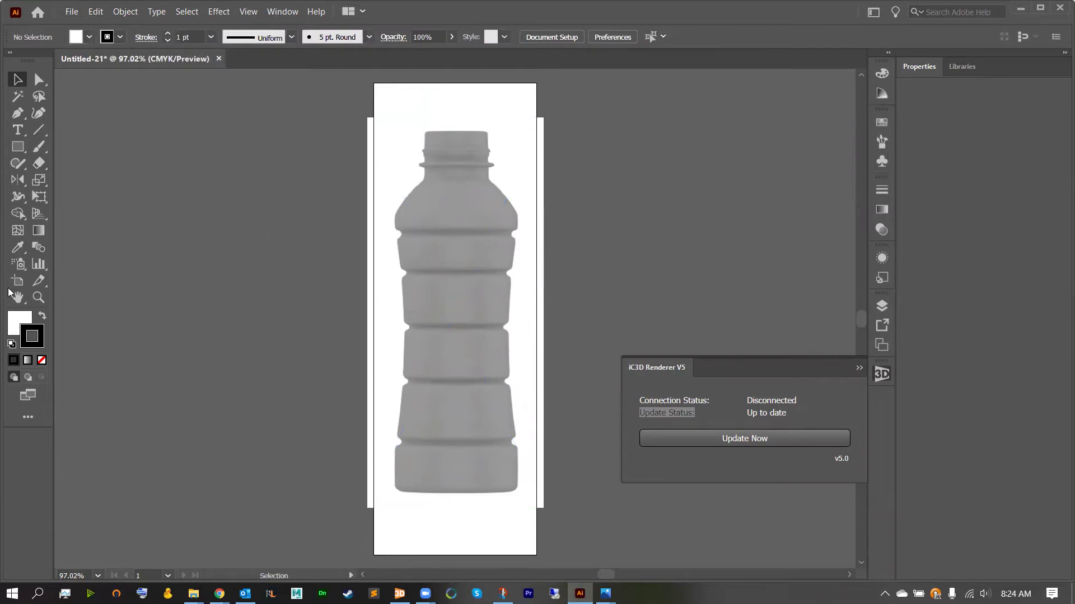
Trace the bottle's top edge with the Pen tool from its centre, around the rounded left corner and down to the first neck ring.
{"action": "left_click", "coordinate": [39, 297]}
{"action": "left_click_drag", "start_coordinate": [465, 160], "coordinate": [612, 278]}
{"action": "scroll", "coordinate": [351, 223], "scroll_direction": "up", "scroll_amount": 1}
{"action": "scroll", "coordinate": [352, 224], "scroll_direction": "up", "scroll_amount": 2}
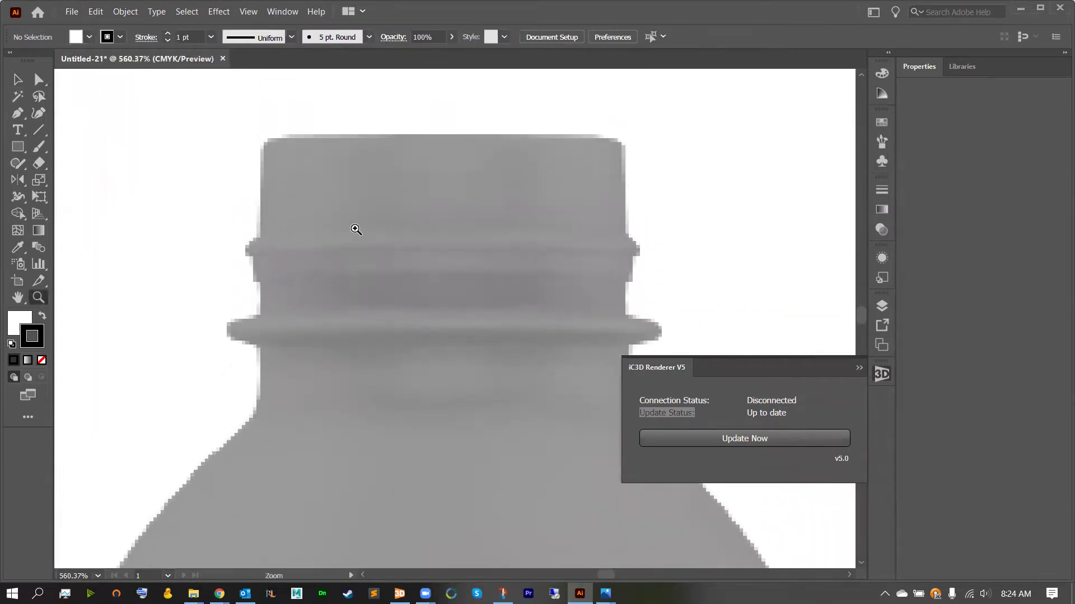
{"action": "left_click", "coordinate": [18, 112]}
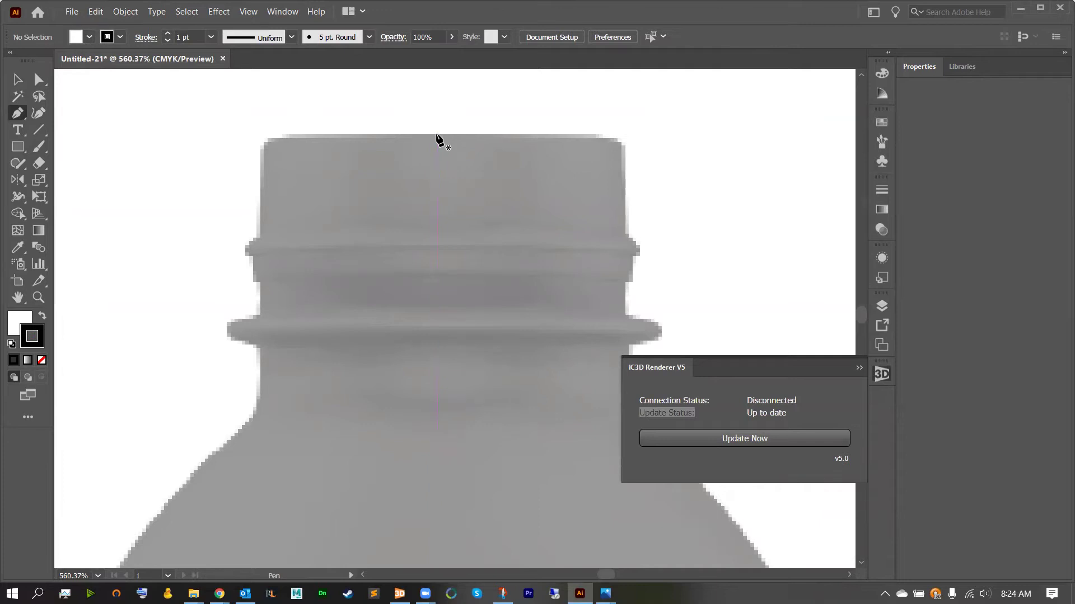
{"action": "left_click_drag", "start_coordinate": [437, 136], "coordinate": [261, 181]}
{"action": "key", "text": "ctrl+z"}
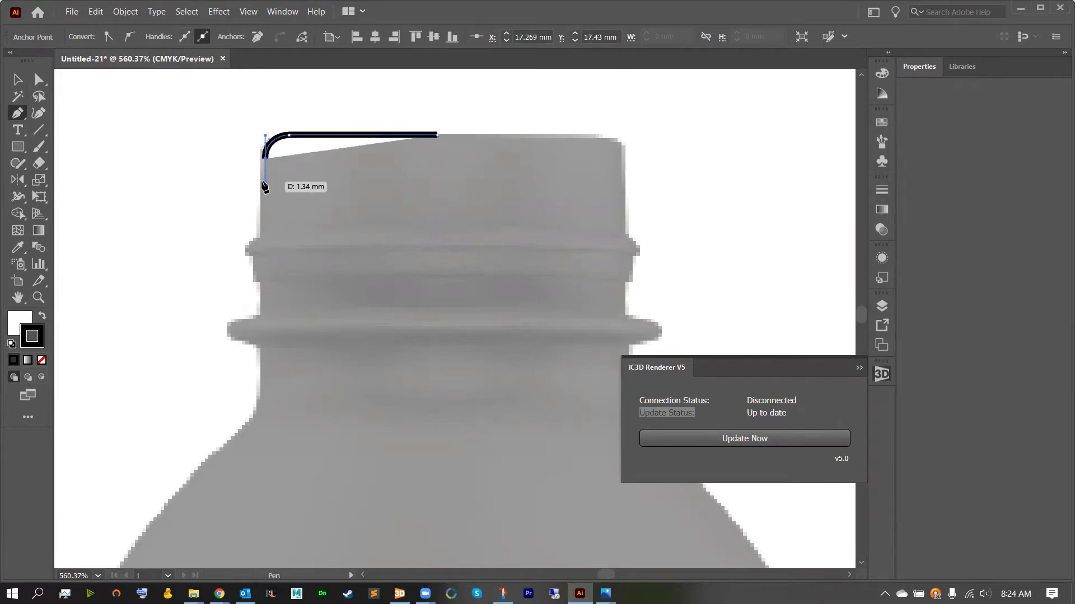
{"action": "left_click", "coordinate": [265, 237], "text": "shift"}
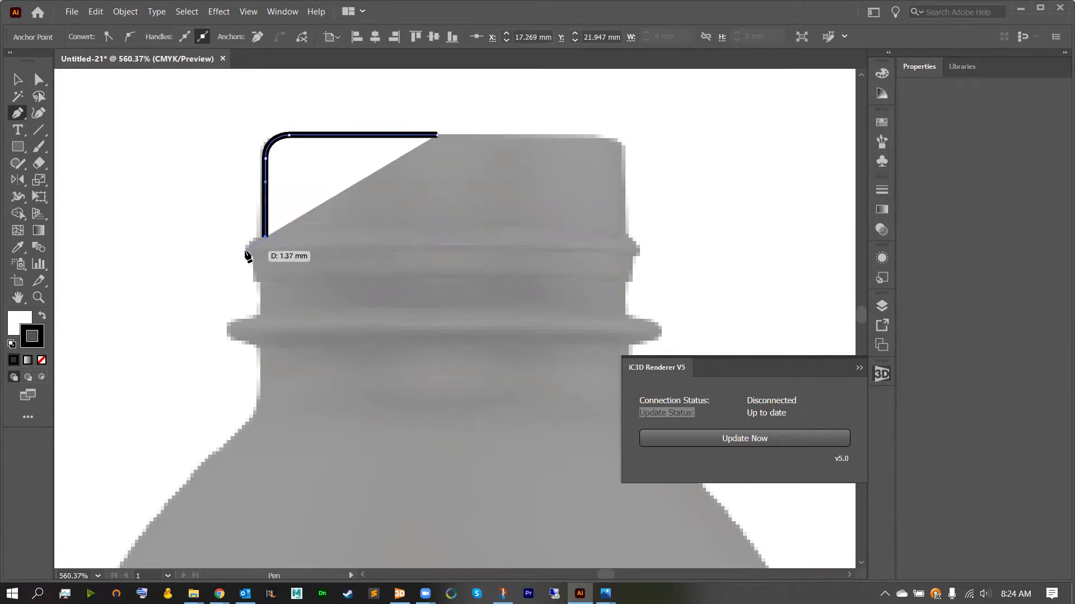
Continue the path around the small upper neck ring and the step just beneath it.
{"action": "left_click_drag", "start_coordinate": [246, 251], "coordinate": [245, 260]}
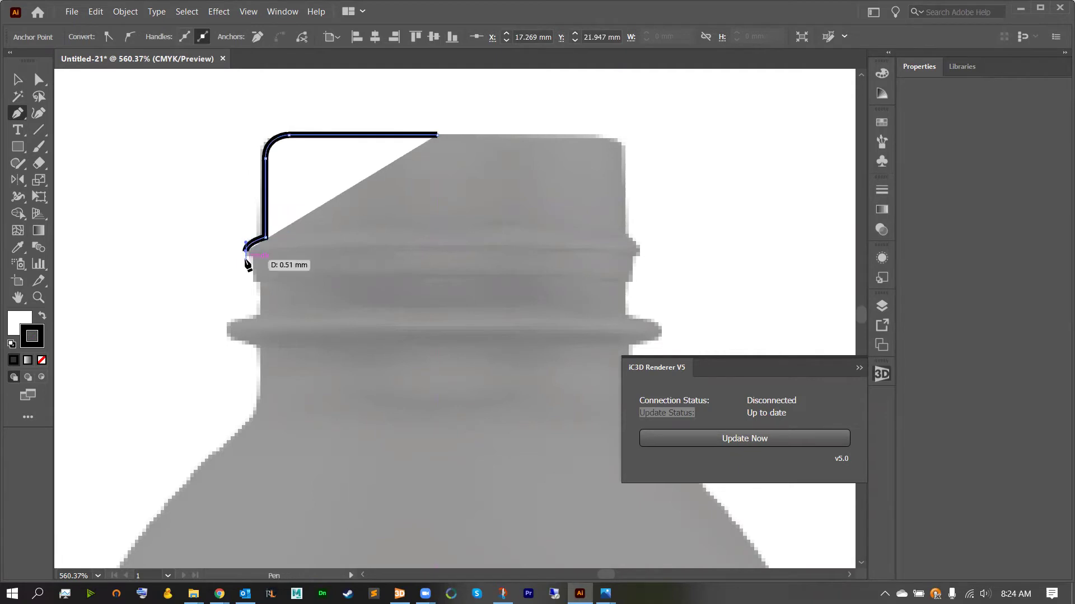
{"action": "left_click", "coordinate": [246, 257]}
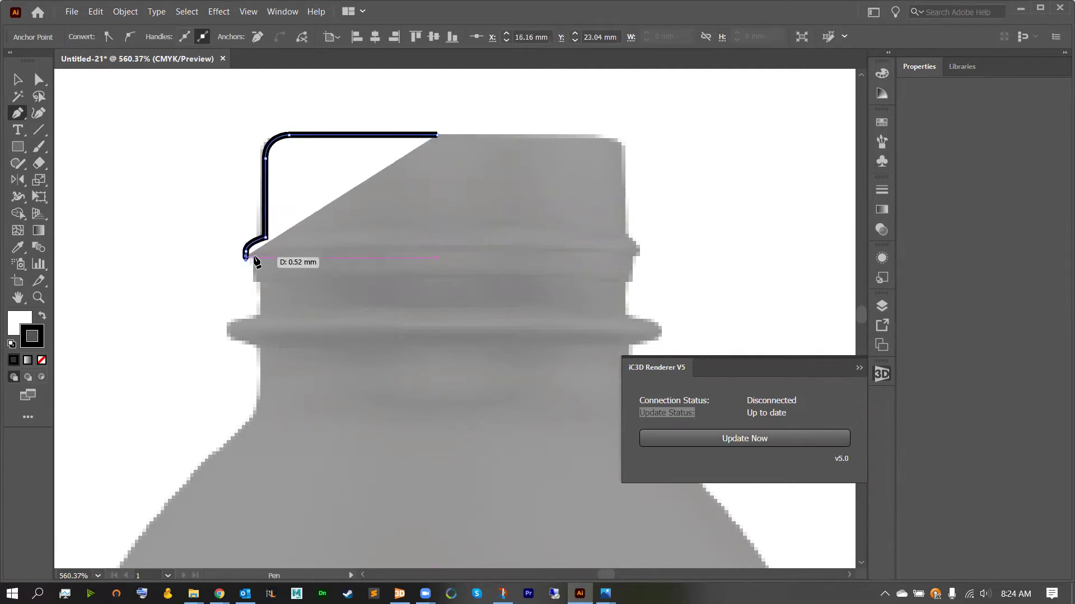
{"action": "left_click", "coordinate": [255, 257]}
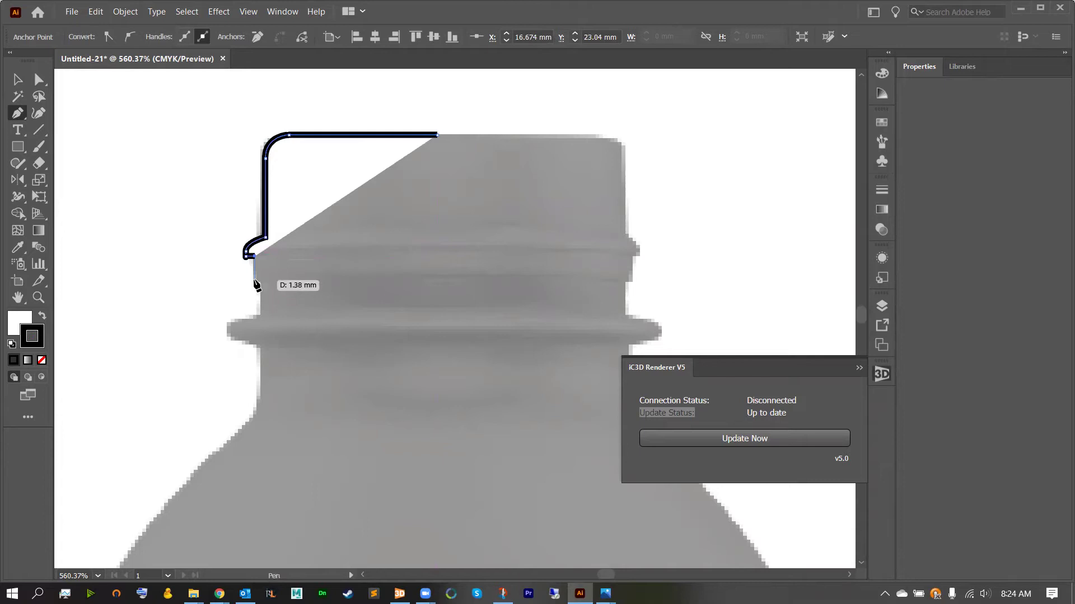
{"action": "left_click", "coordinate": [257, 280]}
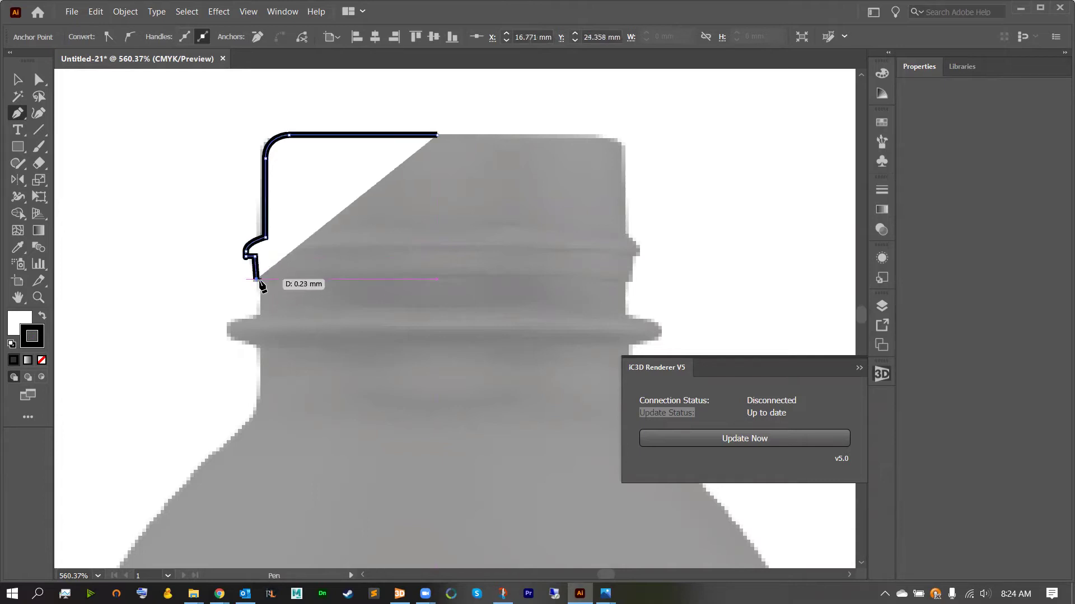
{"action": "left_click", "coordinate": [259, 280]}
Trace the path down to the wide collar and around its curved left edge back to the neck.
{"action": "left_click_drag", "start_coordinate": [259, 315], "coordinate": [245, 343]}
{"action": "key", "text": "ctrl+z"}
{"action": "left_click", "coordinate": [262, 348]}
Extend the path down the lower neck and along the left shoulder with a curved segment.
{"action": "scroll", "coordinate": [268, 395], "scroll_direction": "down", "scroll_amount": 1}
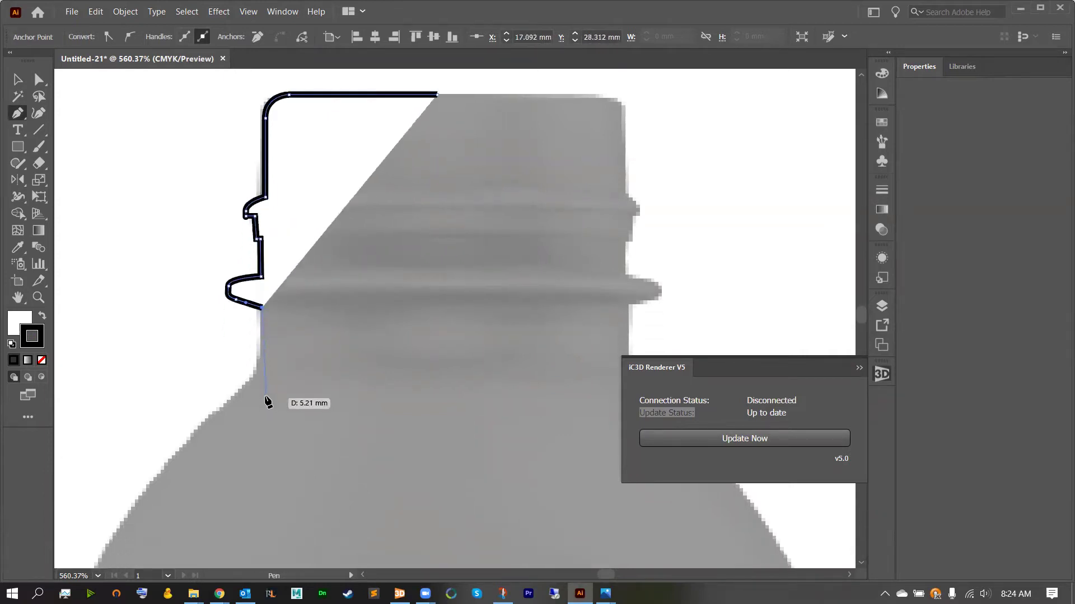
{"action": "left_click", "coordinate": [260, 359]}
{"action": "scroll", "coordinate": [157, 383], "scroll_direction": "down", "scroll_amount": 4}
{"action": "left_click_drag", "start_coordinate": [93, 401], "coordinate": [82, 481]}
Round the path corner where the lower neck meets the left shoulder.
{"action": "left_click", "coordinate": [38, 80]}
{"action": "left_click", "coordinate": [260, 185]}
{"action": "left_click_drag", "start_coordinate": [251, 181], "coordinate": [240, 175]}
{"action": "left_click", "coordinate": [163, 182]}
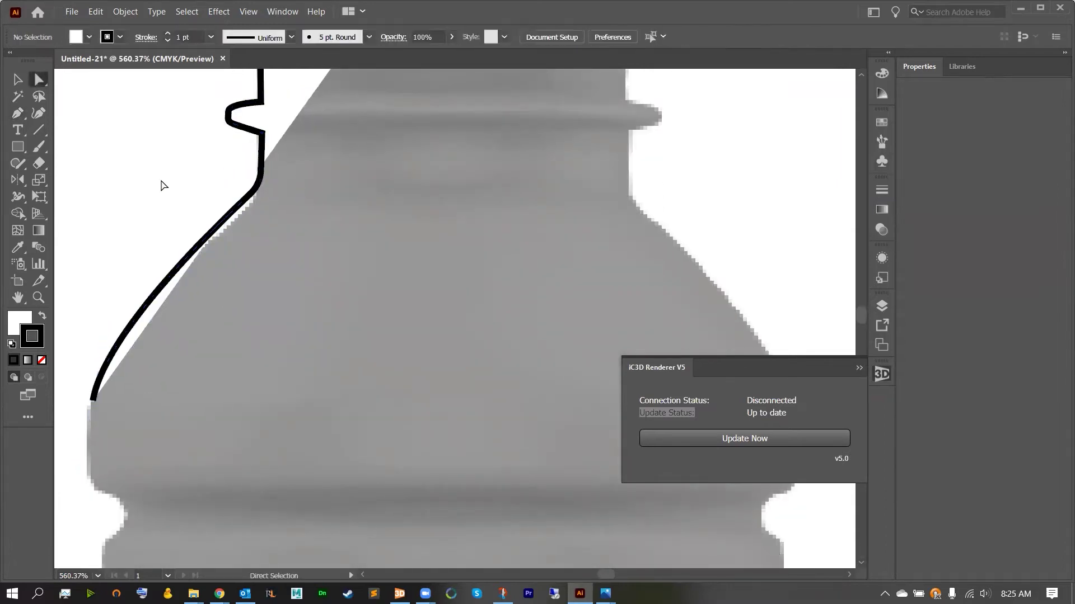
Resume the path at the shoulder's lower end and trace it with straight segments through the first groove.
{"action": "left_click_drag", "start_coordinate": [141, 185], "coordinate": [273, 158]}
{"action": "scroll", "coordinate": [272, 160], "scroll_direction": "down", "scroll_amount": 3}
{"action": "key", "text": "p"}
{"action": "left_click", "coordinate": [228, 239]}
{"action": "left_click", "coordinate": [226, 316]}
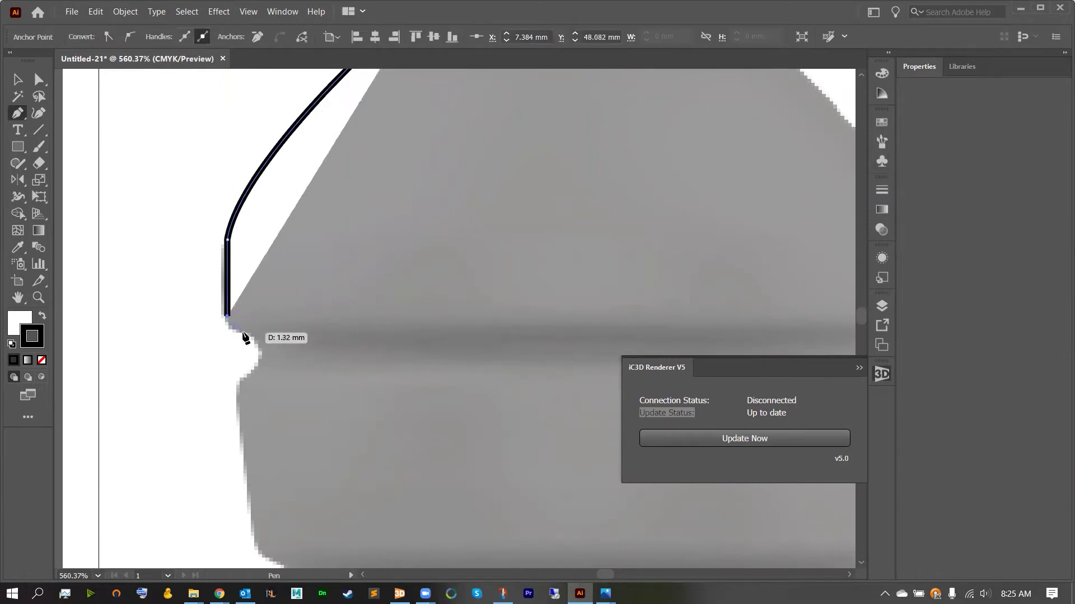
{"action": "left_click", "coordinate": [227, 331]}
{"action": "left_click", "coordinate": [261, 353]}
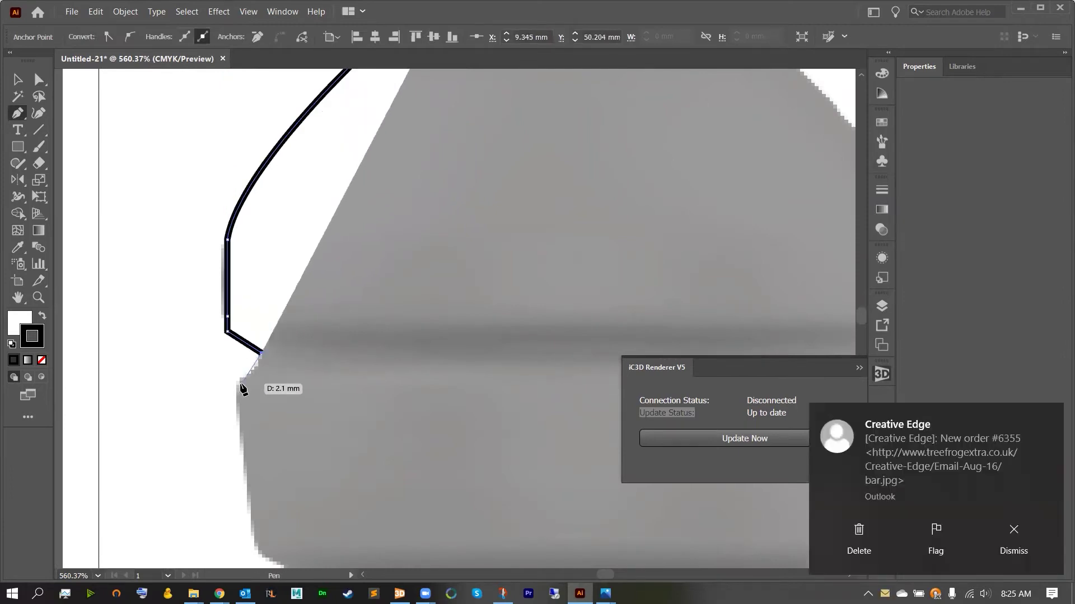
{"action": "left_click", "coordinate": [238, 386]}
Continue the straight-segment path down the left side through the second and third grooves.
{"action": "scroll", "coordinate": [247, 436], "scroll_direction": "down", "scroll_amount": 2}
{"action": "left_click", "coordinate": [256, 492]}
{"action": "scroll", "coordinate": [269, 475], "scroll_direction": "down", "scroll_amount": 2}
{"action": "left_click", "coordinate": [291, 440]}
{"action": "left_click", "coordinate": [263, 470]}
{"action": "scroll", "coordinate": [278, 474], "scroll_direction": "down", "scroll_amount": 3}
{"action": "left_click", "coordinate": [277, 348]}
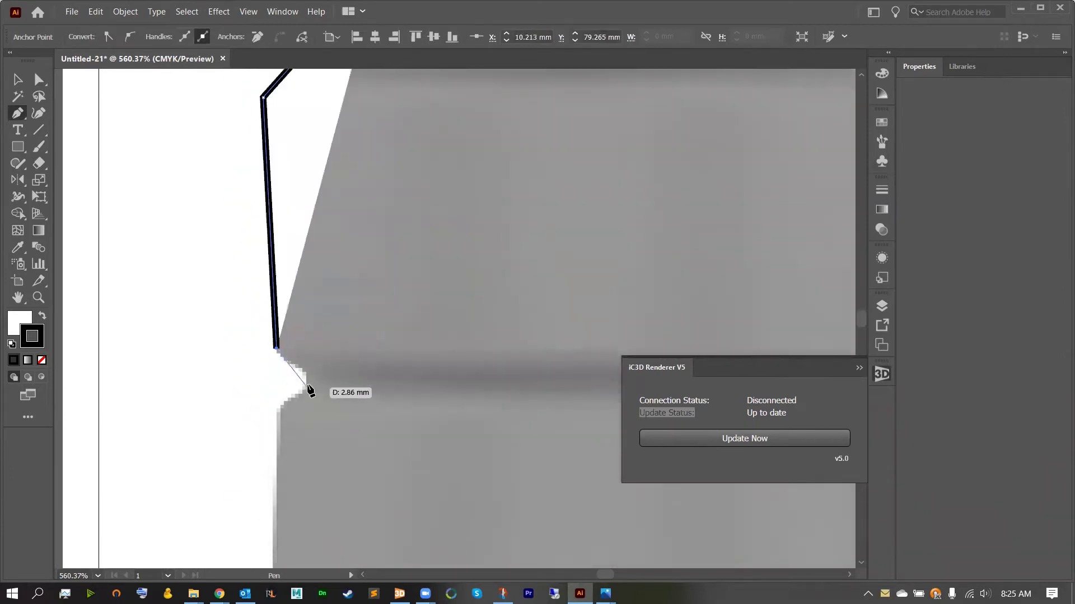
{"action": "left_click", "coordinate": [306, 379]}
{"action": "left_click", "coordinate": [279, 411]}
Extend the path down the left side through the fourth and fifth grooves.
{"action": "scroll", "coordinate": [280, 414], "scroll_direction": "down", "scroll_amount": 4}
{"action": "left_click", "coordinate": [272, 339]}
{"action": "left_click", "coordinate": [298, 358]}
{"action": "left_click", "coordinate": [270, 385]}
{"action": "scroll", "coordinate": [257, 391], "scroll_direction": "down", "scroll_amount": 3}
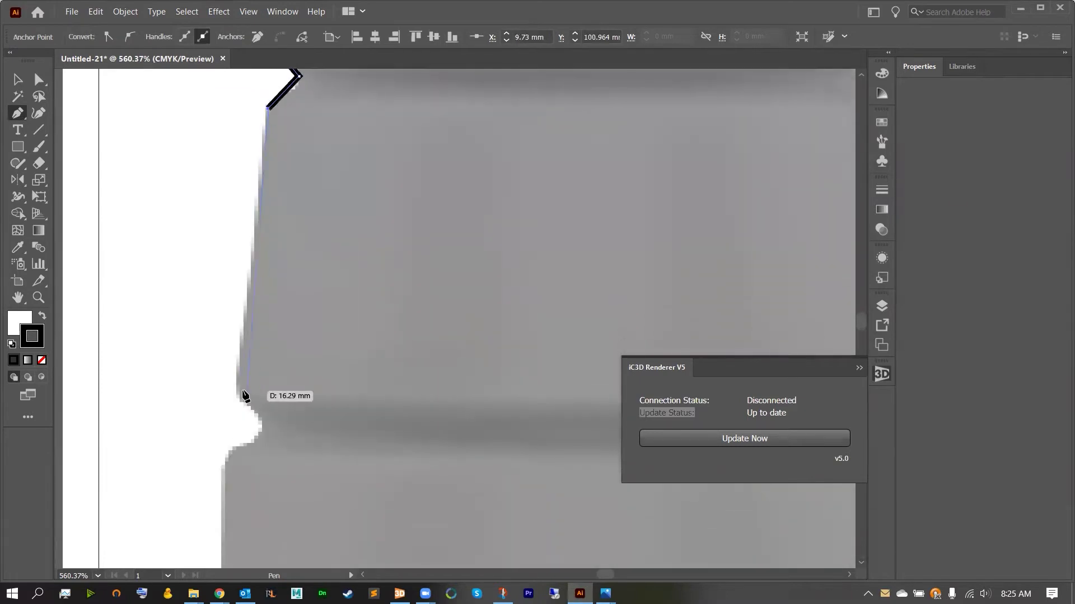
{"action": "left_click", "coordinate": [238, 391]}
{"action": "scroll", "coordinate": [246, 386], "scroll_direction": "down", "scroll_amount": 1}
{"action": "left_click", "coordinate": [261, 334]}
{"action": "left_click", "coordinate": [227, 356]}
Trace the lowest section down to a square base corner and along the base to the bottle's centreline.
{"action": "scroll", "coordinate": [226, 370], "scroll_direction": "down", "scroll_amount": 2}
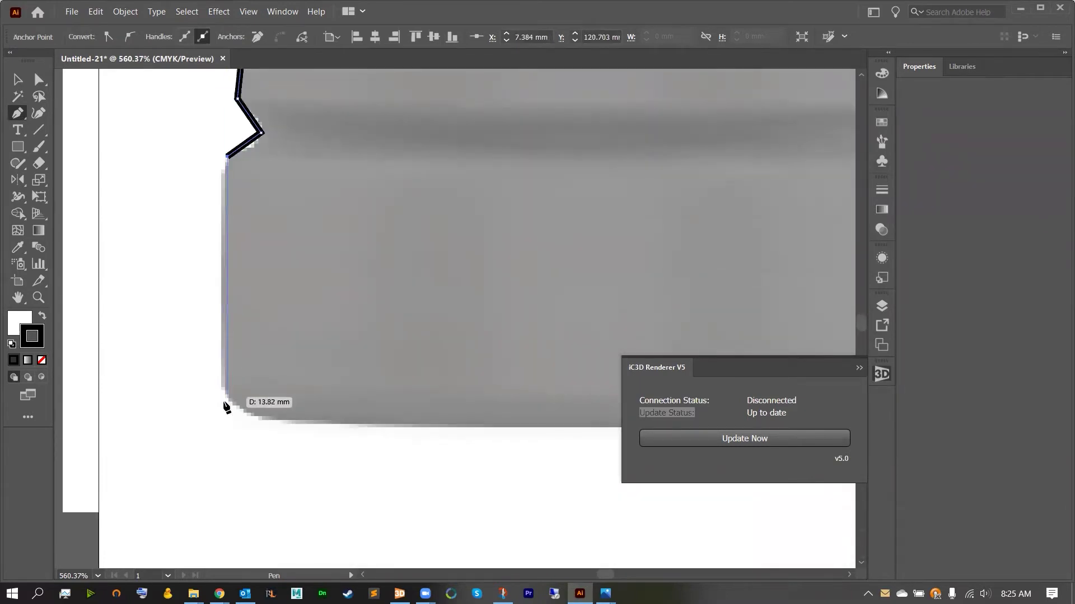
{"action": "left_click", "coordinate": [227, 418]}
{"action": "scroll", "coordinate": [562, 427], "scroll_direction": "right", "scroll_amount": 3, "text": "ctrl"}
{"action": "left_click", "coordinate": [437, 419]}
{"action": "scroll", "coordinate": [285, 400], "scroll_direction": "left", "scroll_amount": 3, "text": "ctrl"}
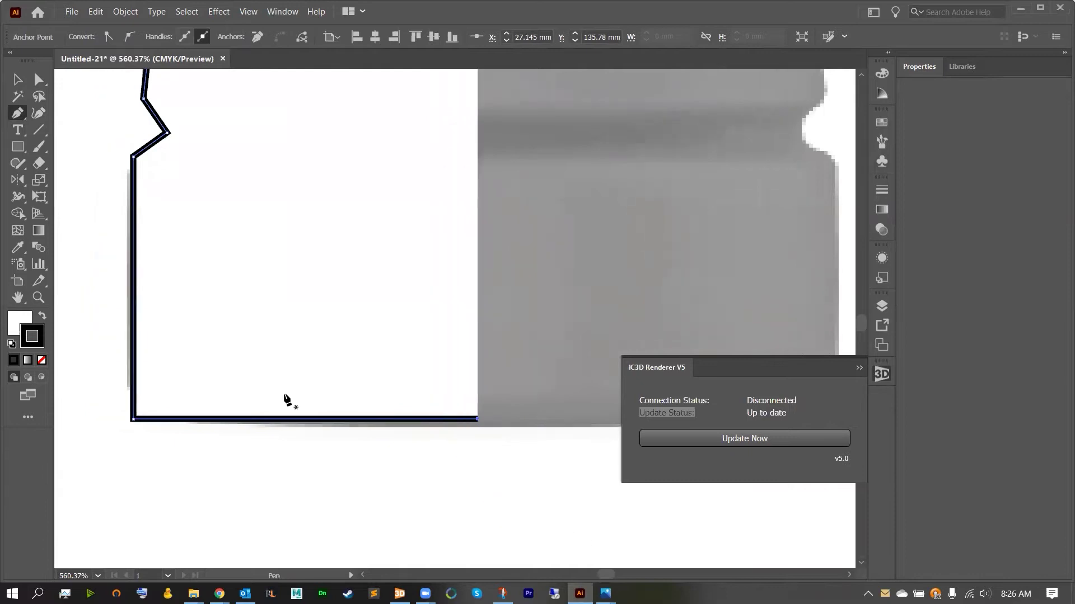
Round the path's lower-left base corner.
{"action": "key", "text": "a"}
{"action": "left_click_drag", "start_coordinate": [220, 408], "coordinate": [273, 460]}
{"action": "left_click_drag", "start_coordinate": [253, 407], "coordinate": [281, 383]}
Round the inner tip and both outer corners of the lowest groove.
{"action": "scroll", "coordinate": [281, 383], "scroll_direction": "up", "scroll_amount": 4}
{"action": "left_click_drag", "start_coordinate": [263, 347], "coordinate": [238, 356]}
{"action": "left_click_drag", "start_coordinate": [229, 311], "coordinate": [264, 338]}
{"action": "left_click_drag", "start_coordinate": [262, 322], "coordinate": [288, 318]}
{"action": "left_click_drag", "start_coordinate": [229, 374], "coordinate": [255, 395]}
{"action": "left_click_drag", "start_coordinate": [253, 391], "coordinate": [301, 421]}
{"action": "left_click", "coordinate": [301, 420]}
{"action": "scroll", "coordinate": [263, 314], "scroll_direction": "up", "scroll_amount": 4}
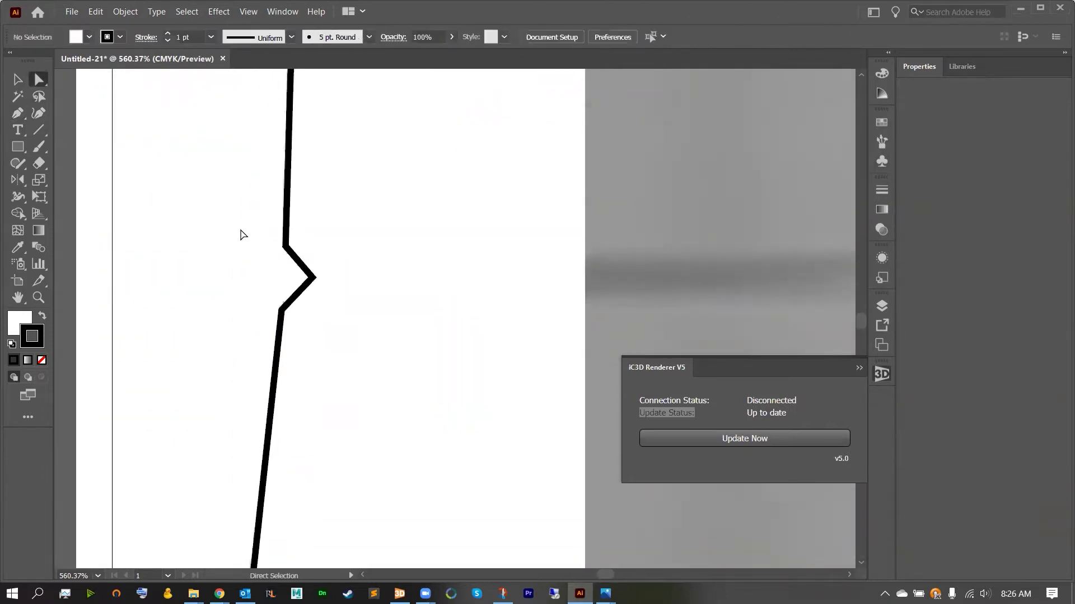
{"action": "left_click_drag", "start_coordinate": [242, 232], "coordinate": [328, 327]}
{"action": "left_click_drag", "start_coordinate": [301, 277], "coordinate": [241, 277]}
{"action": "left_click", "coordinate": [167, 358]}
{"action": "key", "text": "ctrl+z"}
Round the fourth groove's two outer corners to a radius of about 2.57 mm and round its inner tip.
{"action": "left_click", "coordinate": [282, 310]}
{"action": "left_click", "coordinate": [285, 246], "text": "shift"}
{"action": "left_click_drag", "start_coordinate": [296, 242], "coordinate": [331, 232]}
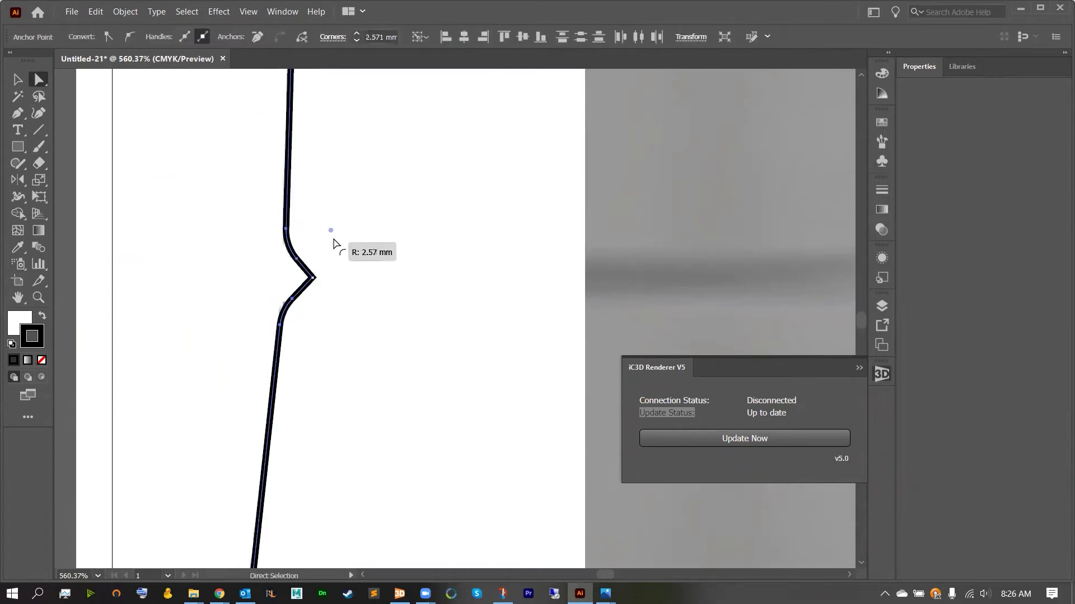
{"action": "left_click", "coordinate": [312, 277]}
{"action": "left_click_drag", "start_coordinate": [301, 277], "coordinate": [255, 276]}
{"action": "left_click", "coordinate": [220, 248]}
Round the corners of the third groove.
{"action": "scroll", "coordinate": [221, 248], "scroll_direction": "up", "scroll_amount": 4}
{"action": "left_click_drag", "start_coordinate": [251, 209], "coordinate": [330, 310]}
{"action": "key", "text": "ctrl+z"}
{"action": "key", "text": "ctrl+z"}
{"action": "key", "text": "ctrl+z"}
{"action": "key", "text": "ctrl+z"}
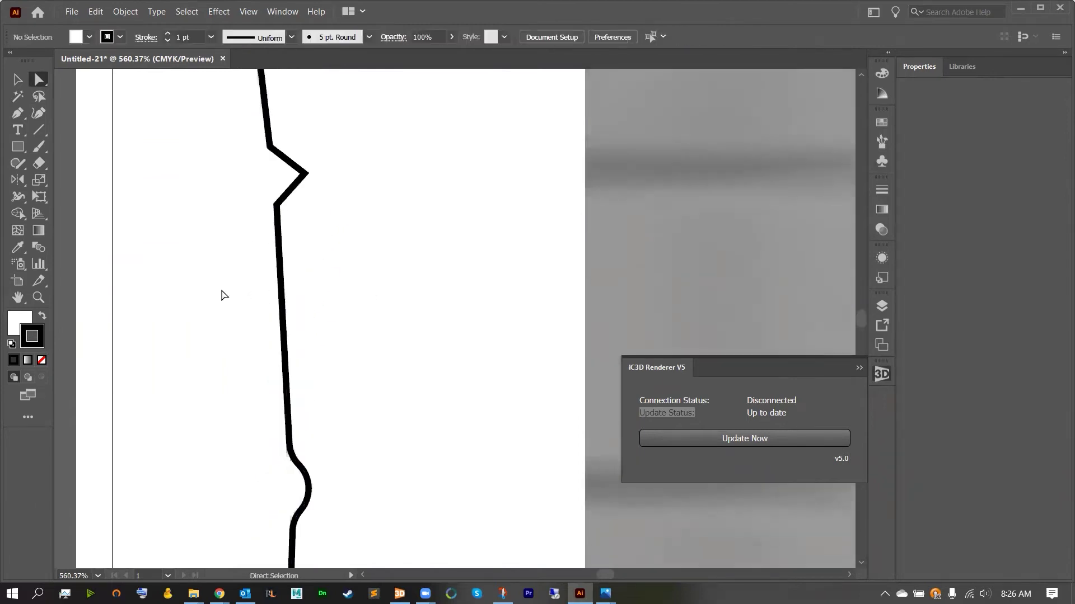
Unlock all objects and delete the bottle reference image, keeping only the traced half outline.
{"action": "key", "text": "z"}
{"action": "left_click_drag", "start_coordinate": [531, 340], "coordinate": [322, 204]}
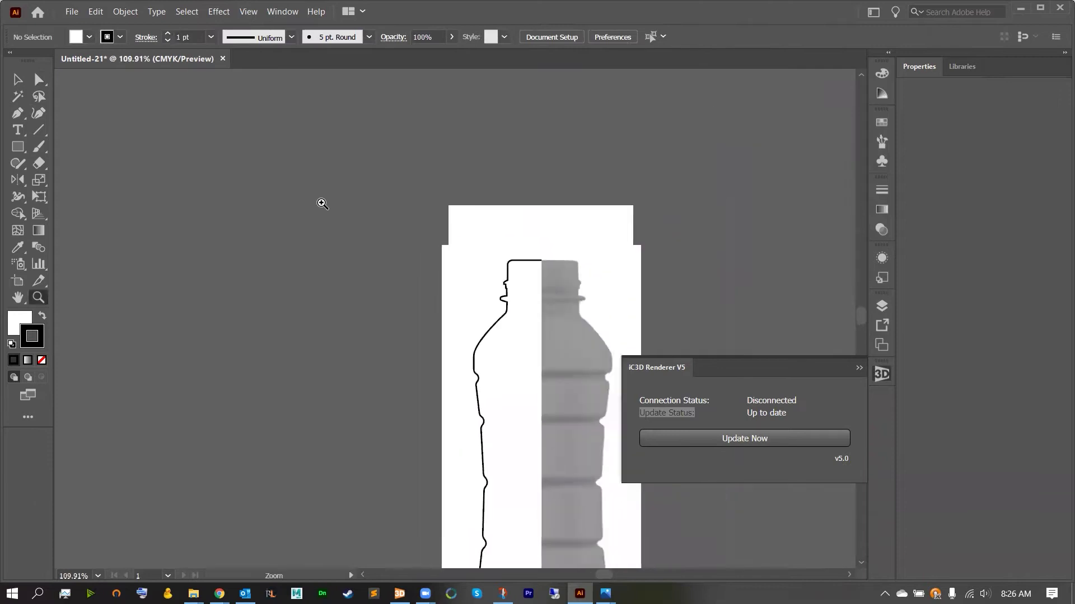
{"action": "scroll", "coordinate": [321, 204], "scroll_direction": "down", "scroll_amount": 4}
{"action": "left_click_drag", "start_coordinate": [781, 292], "coordinate": [844, 335]}
{"action": "scroll", "coordinate": [834, 334], "scroll_direction": "down", "scroll_amount": 1}
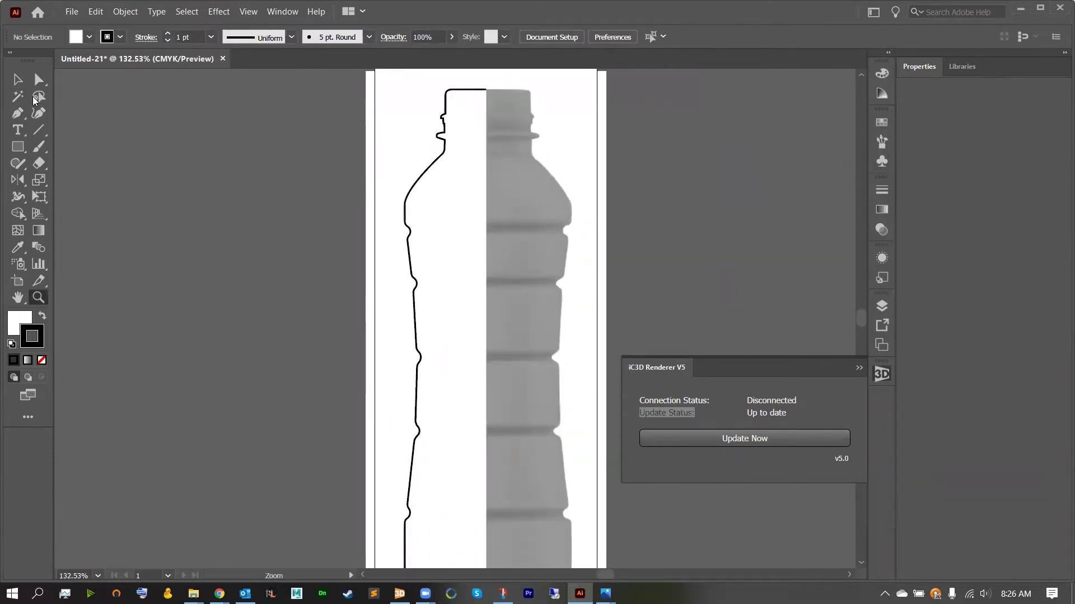
{"action": "left_click", "coordinate": [17, 79]}
{"action": "left_click", "coordinate": [125, 12]}
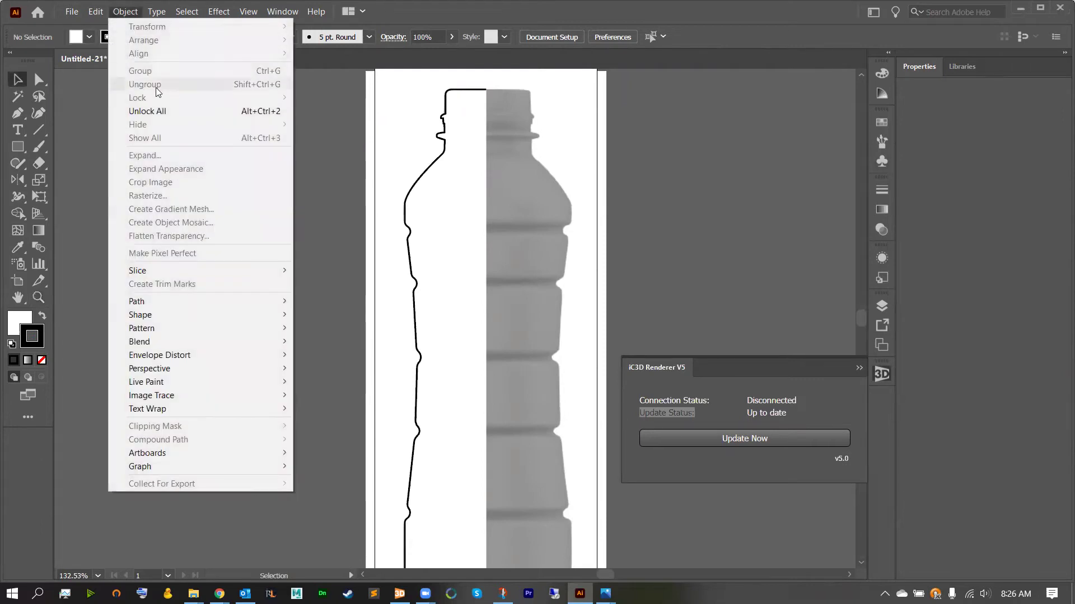
{"action": "left_click", "coordinate": [150, 111]}
{"action": "left_click", "coordinate": [528, 179]}
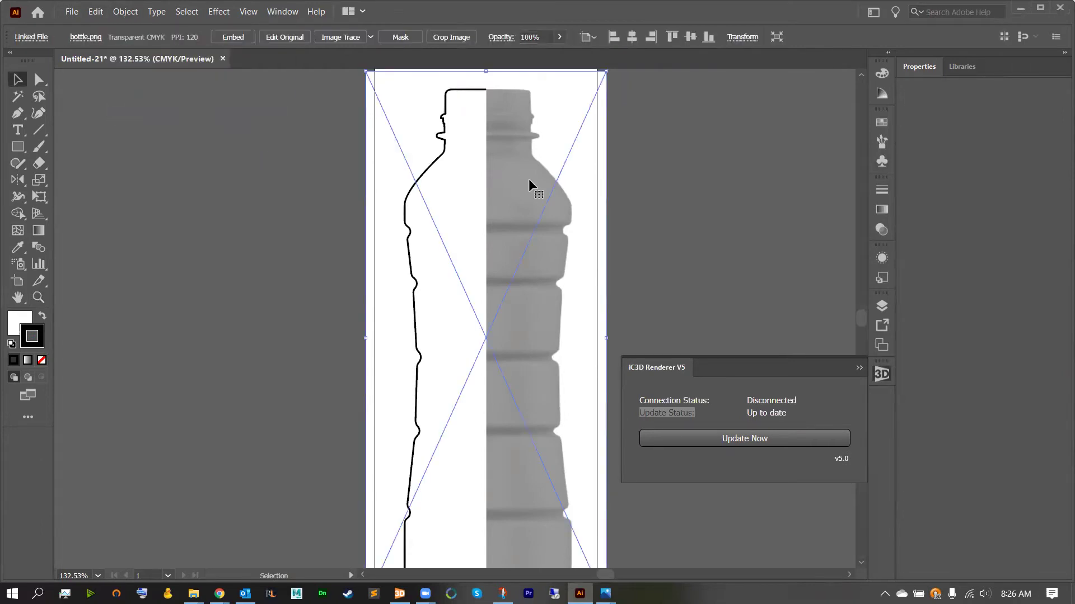
{"action": "key", "text": "Delete"}
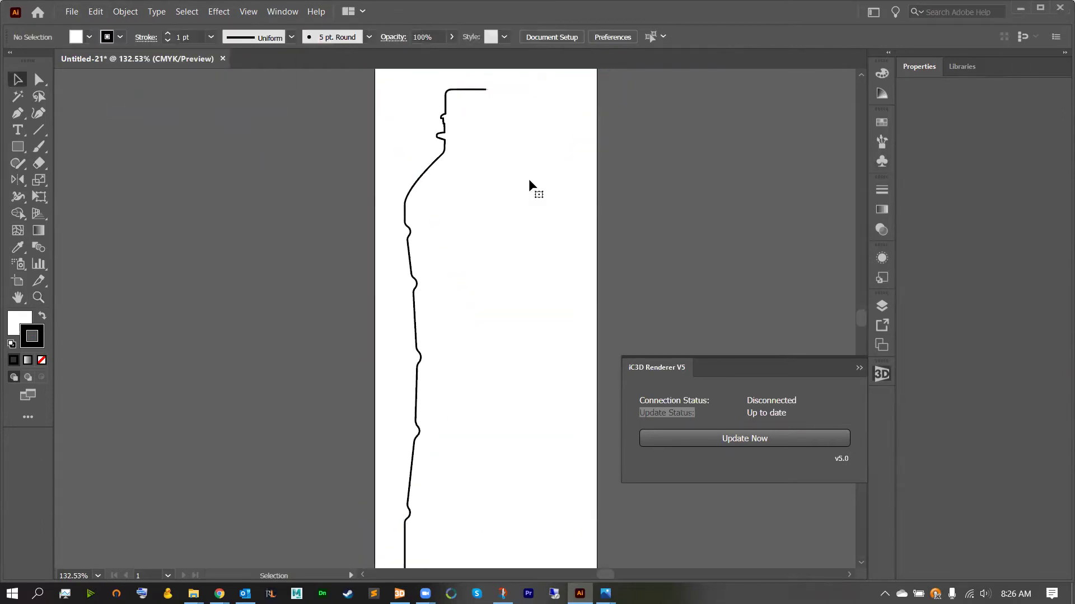
{"action": "left_click", "coordinate": [439, 122]}
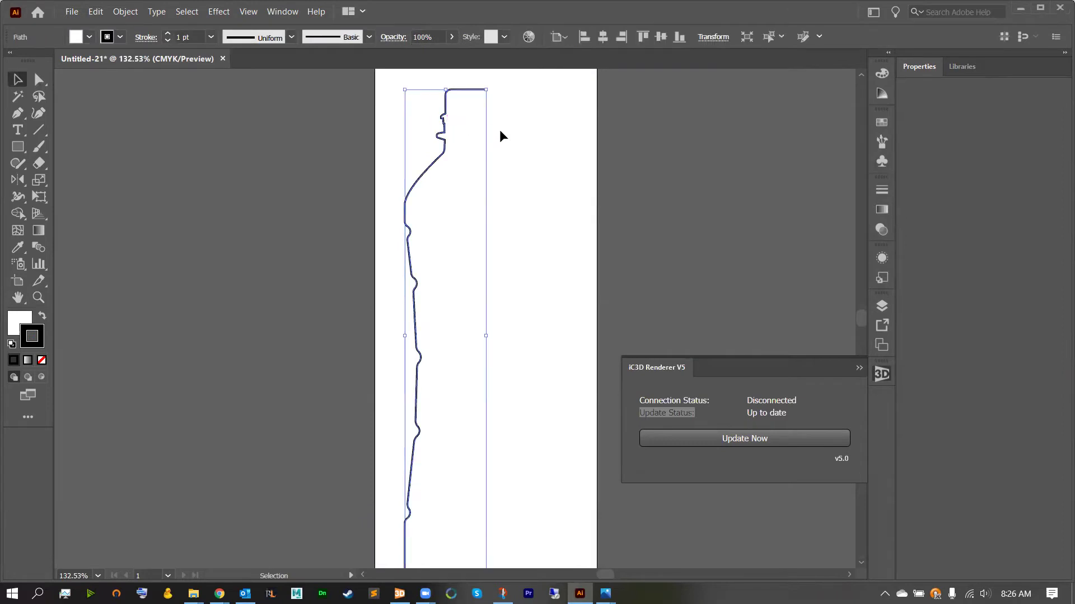
{"action": "left_click", "coordinate": [18, 113]}
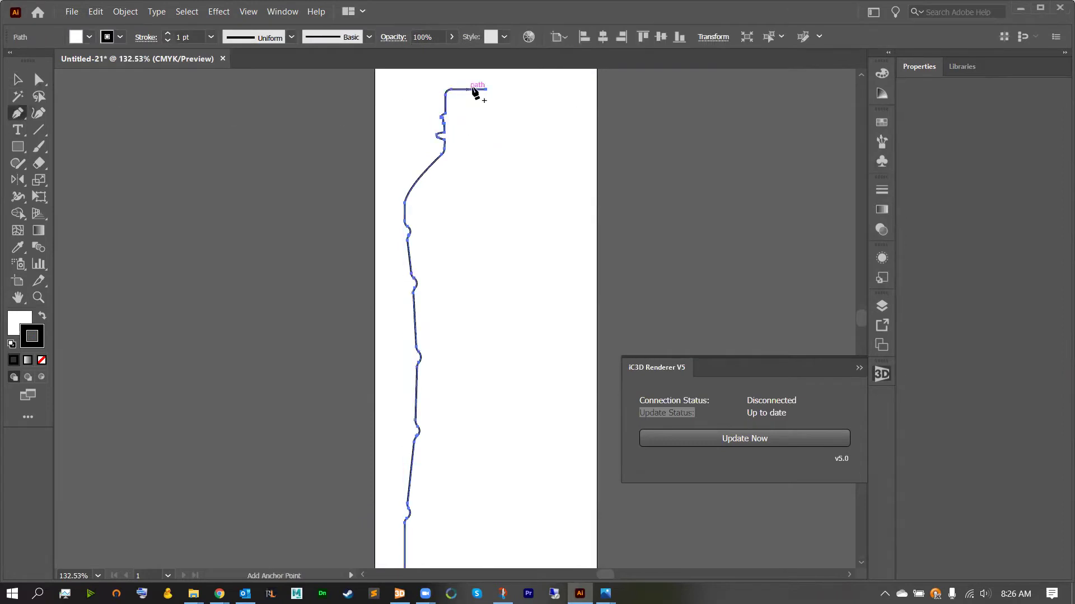
{"action": "left_click", "coordinate": [491, 89]}
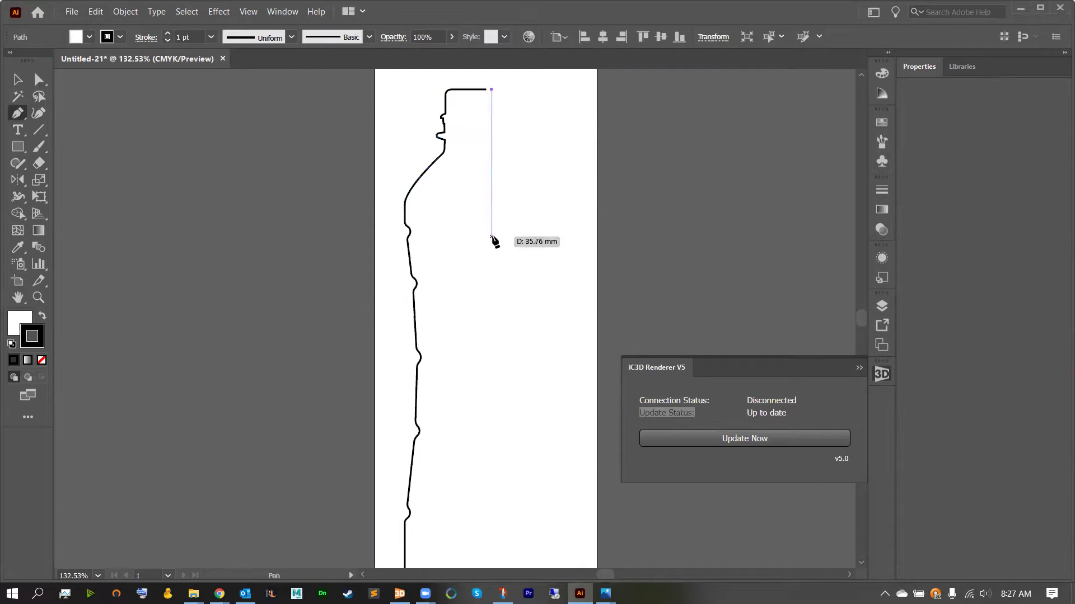
{"action": "scroll", "coordinate": [495, 242], "scroll_direction": "down", "scroll_amount": 3}
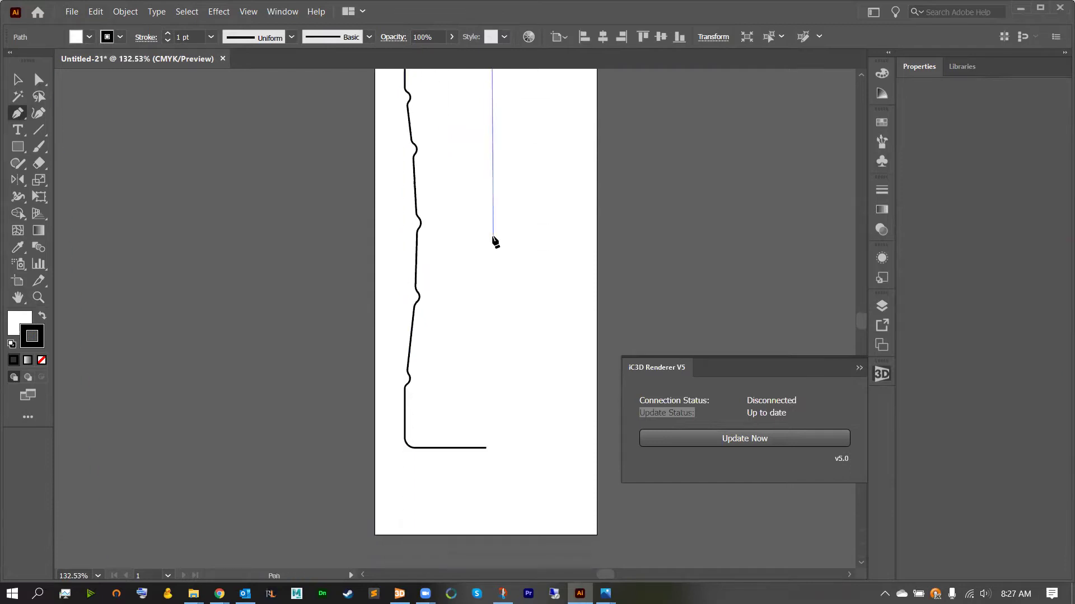
{"action": "left_click", "coordinate": [492, 448]}
{"action": "scroll", "coordinate": [490, 358], "scroll_direction": "up", "scroll_amount": 5}
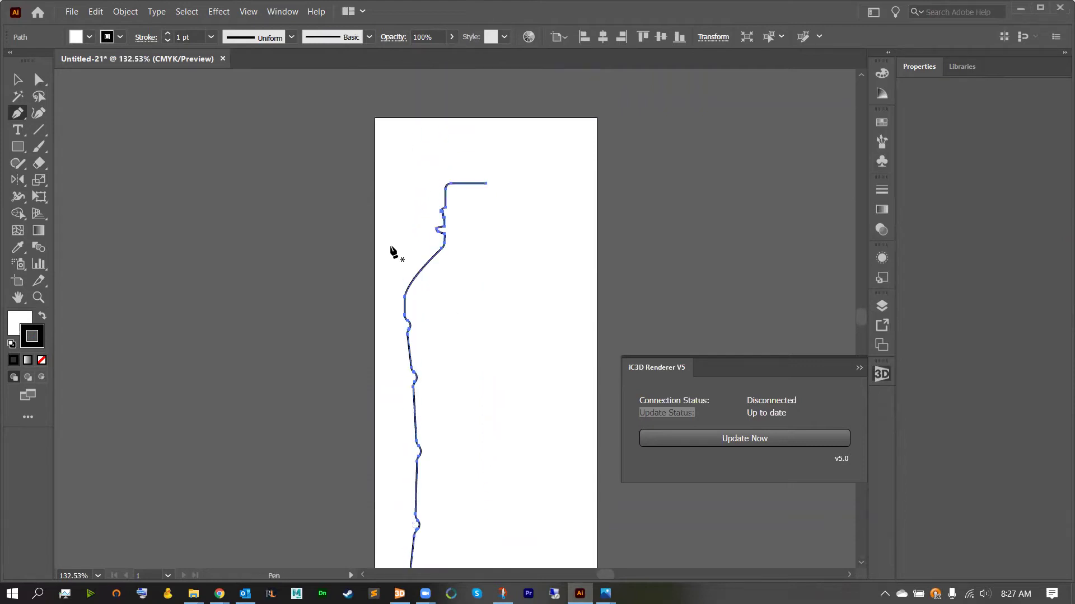
{"action": "key", "text": "v"}
{"action": "left_click", "coordinate": [310, 171]}
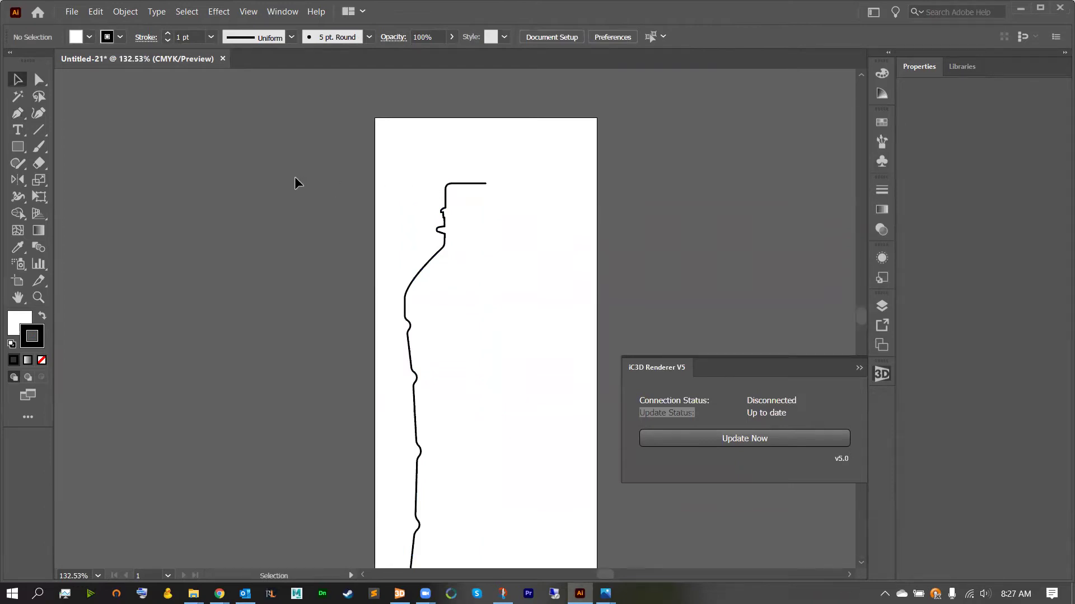
Export the traced outline as an Autodesk RealDWG DXF file at a scale of 1 millimetre to 1 unit.
{"action": "left_click", "coordinate": [72, 14]}
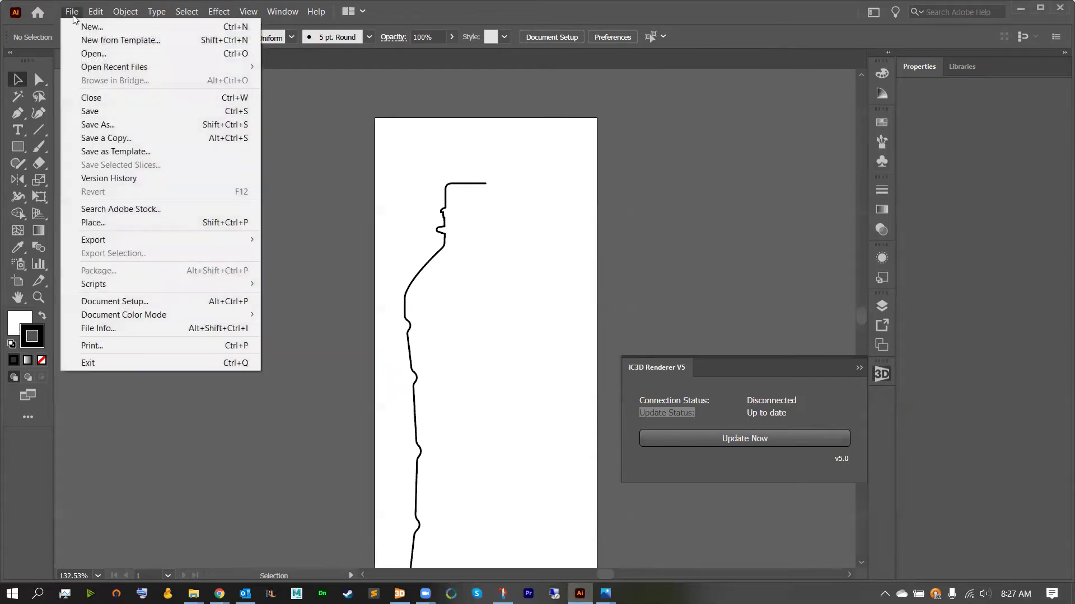
{"action": "mouse_move", "coordinate": [127, 241]}
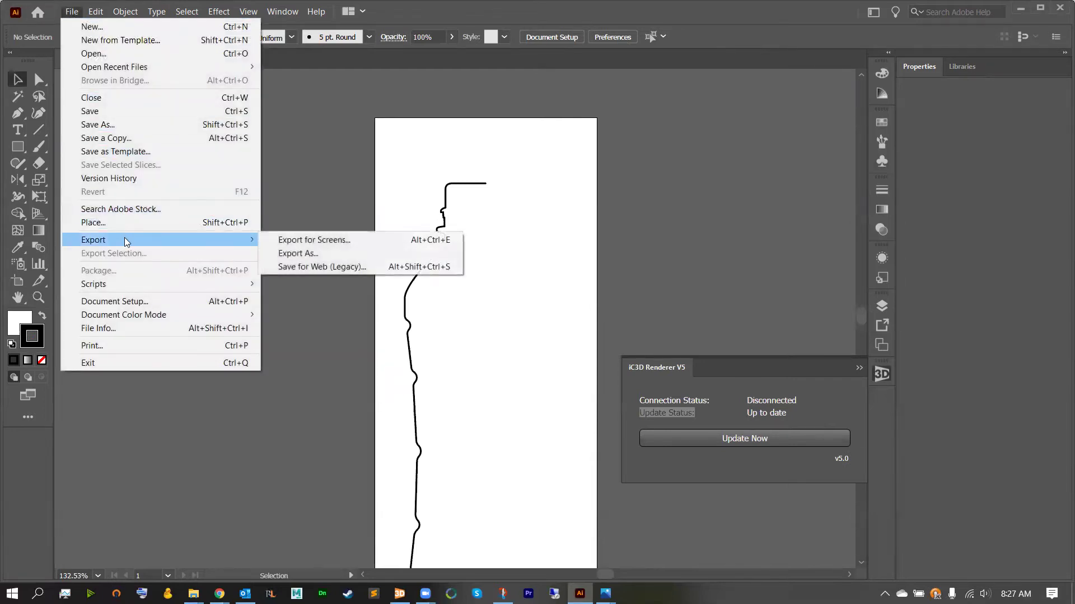
{"action": "left_click", "coordinate": [292, 255]}
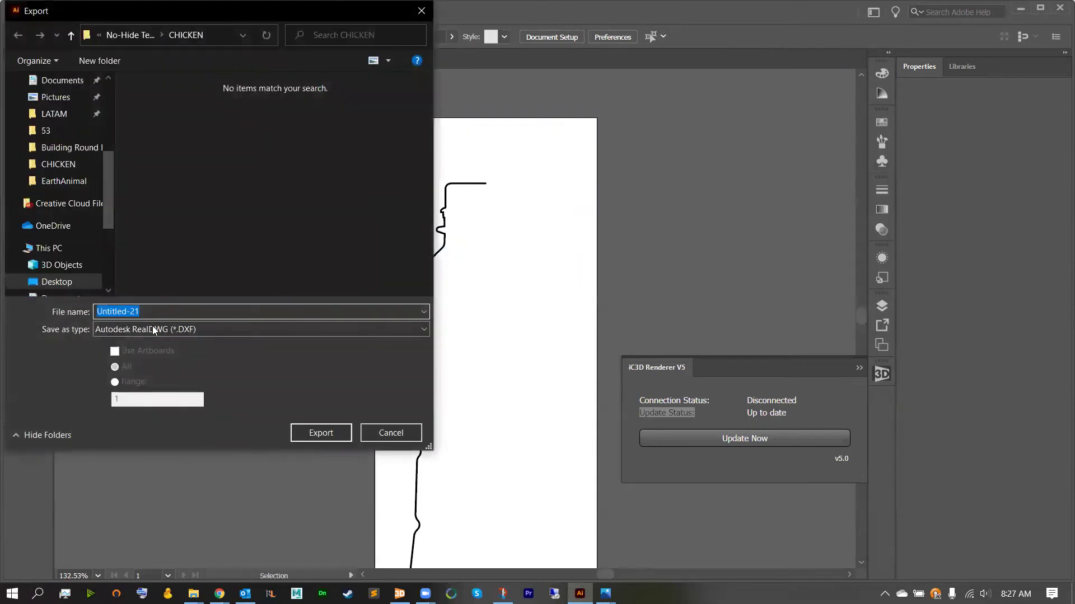
{"action": "left_click", "coordinate": [101, 330]}
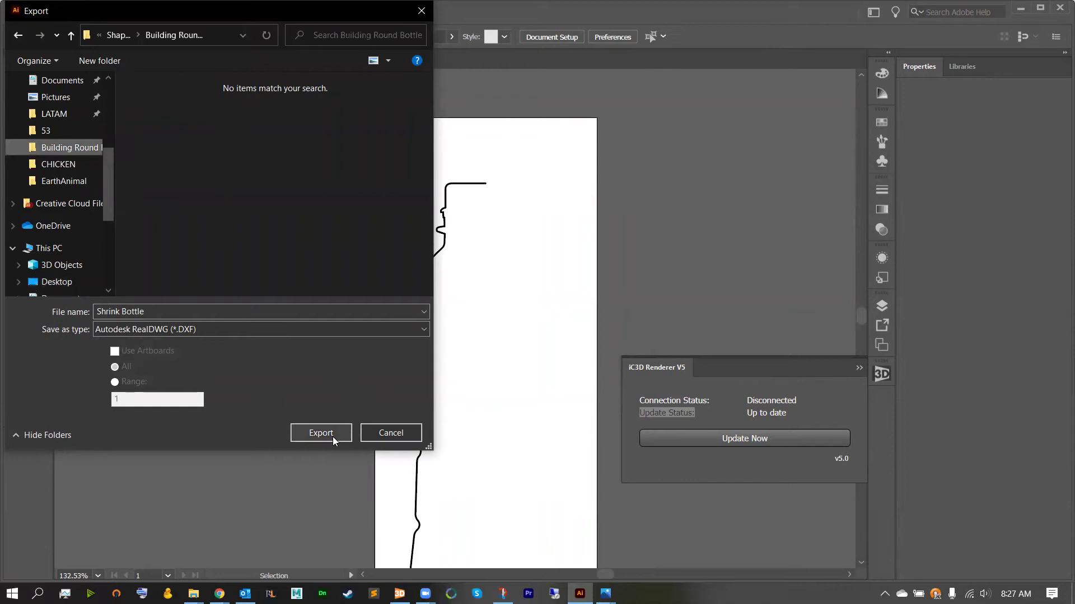
{"action": "left_click", "coordinate": [333, 437]}
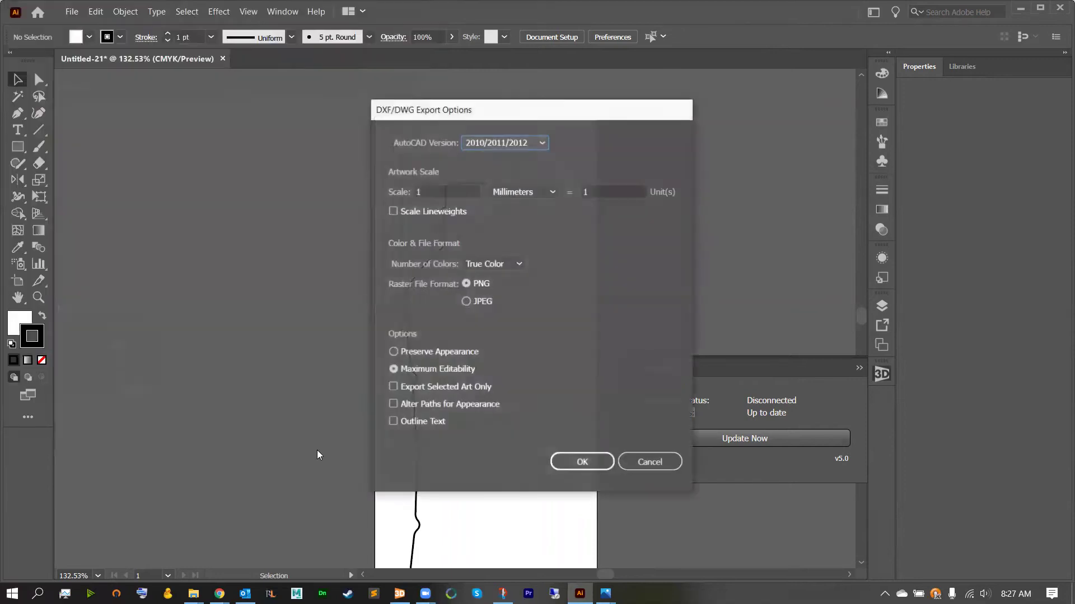
{"action": "left_click", "coordinate": [432, 191]}
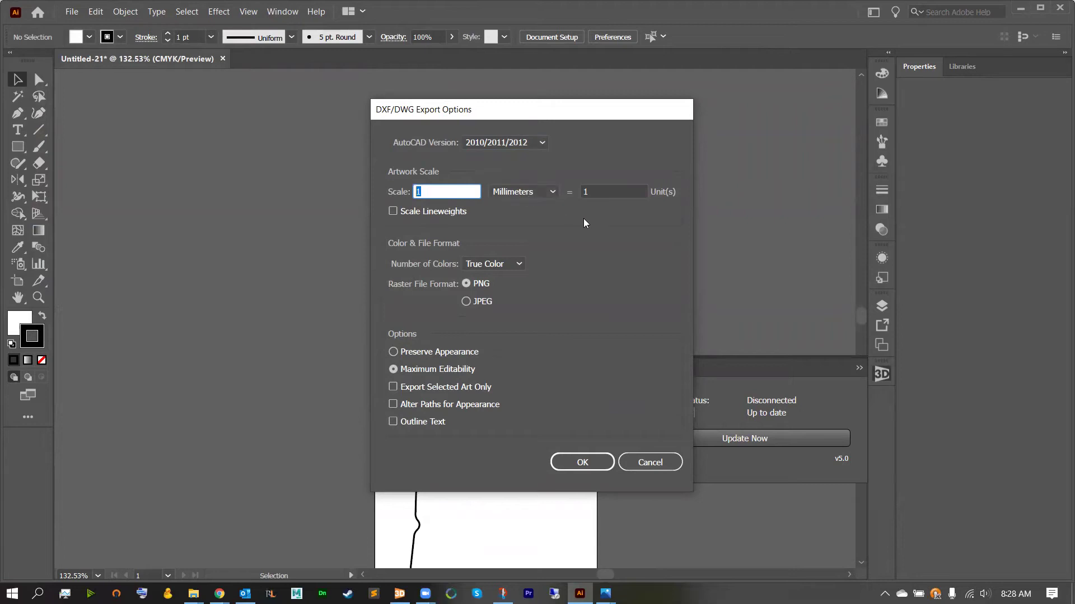
{"action": "left_click", "coordinate": [589, 462]}
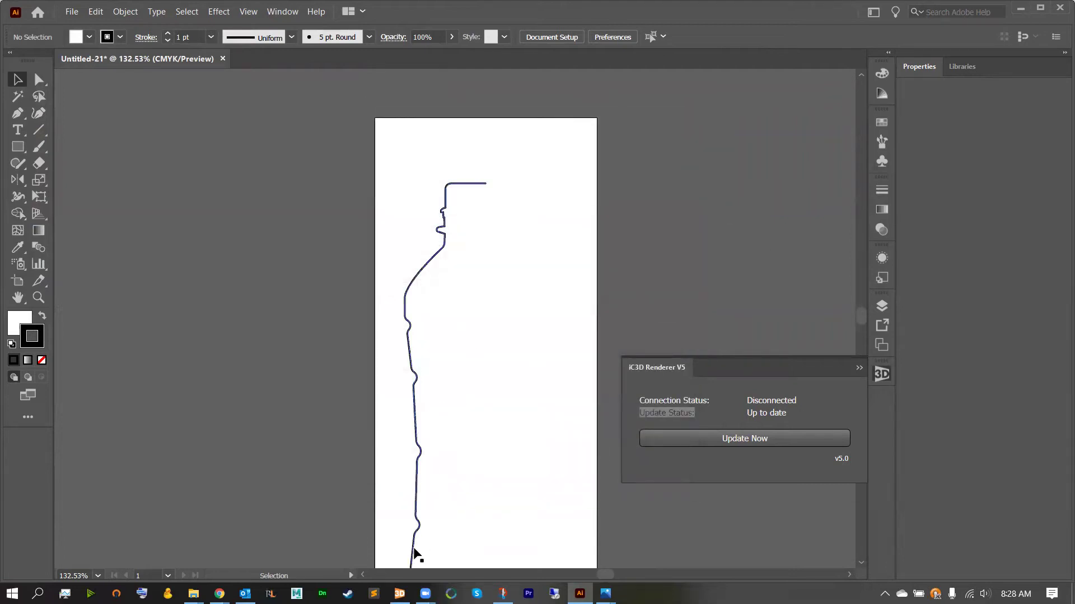
Switch to iC3D and start a new model from the 2D Spinner template.
{"action": "left_click", "coordinate": [399, 594]}
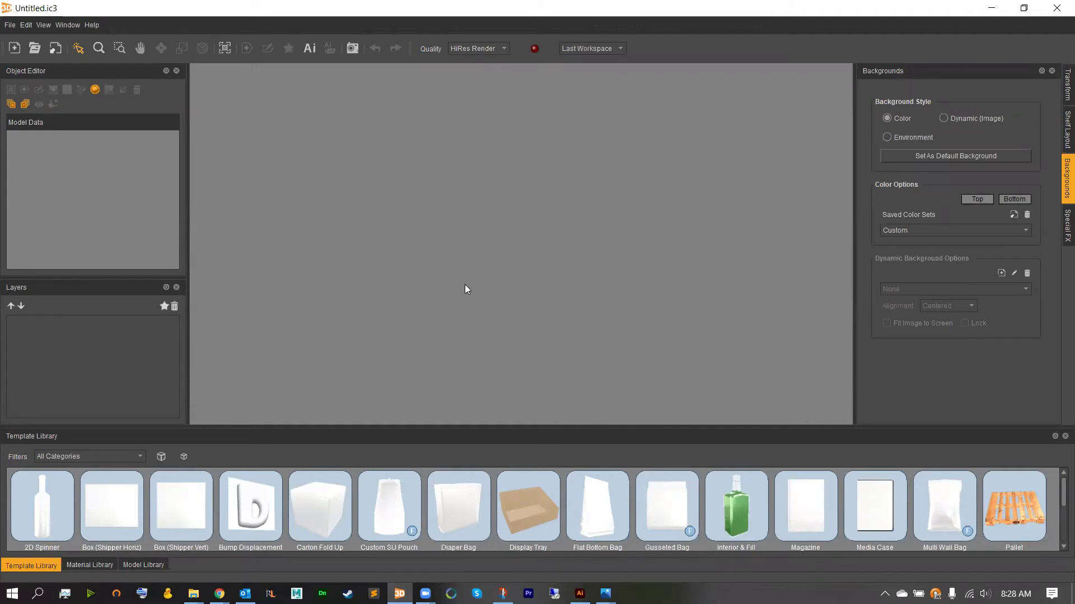
{"action": "left_click", "coordinate": [55, 513]}
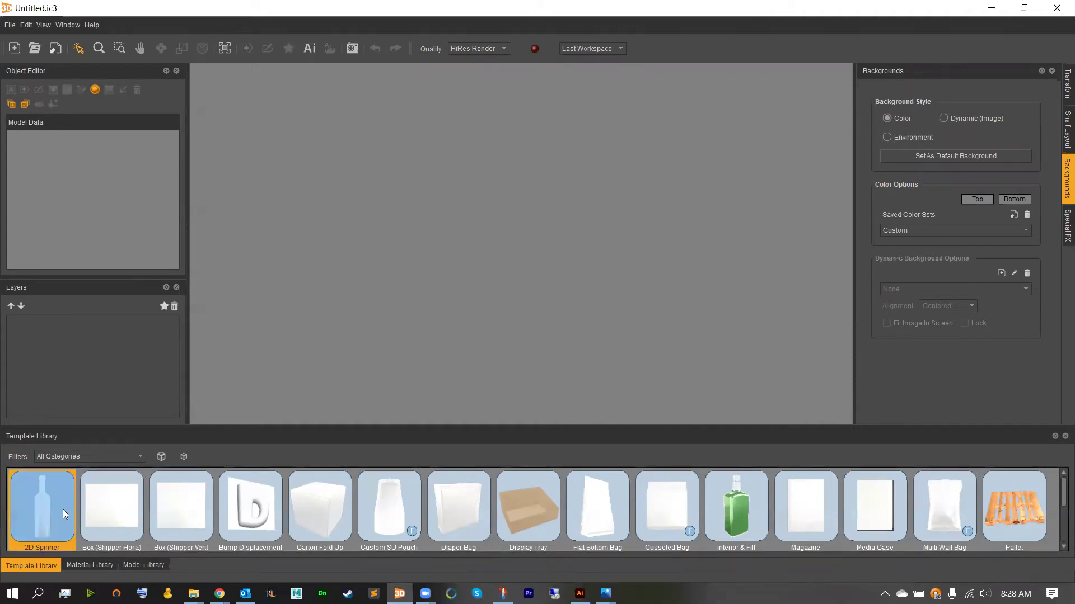
{"action": "left_click_drag", "start_coordinate": [59, 511], "coordinate": [431, 374]}
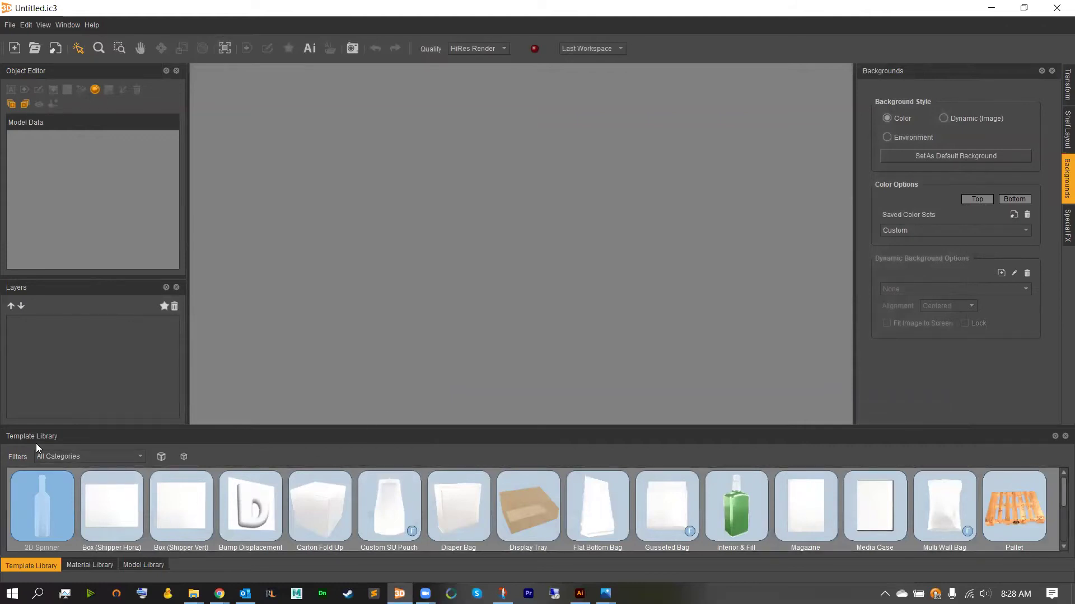
{"action": "left_click", "coordinate": [31, 499]}
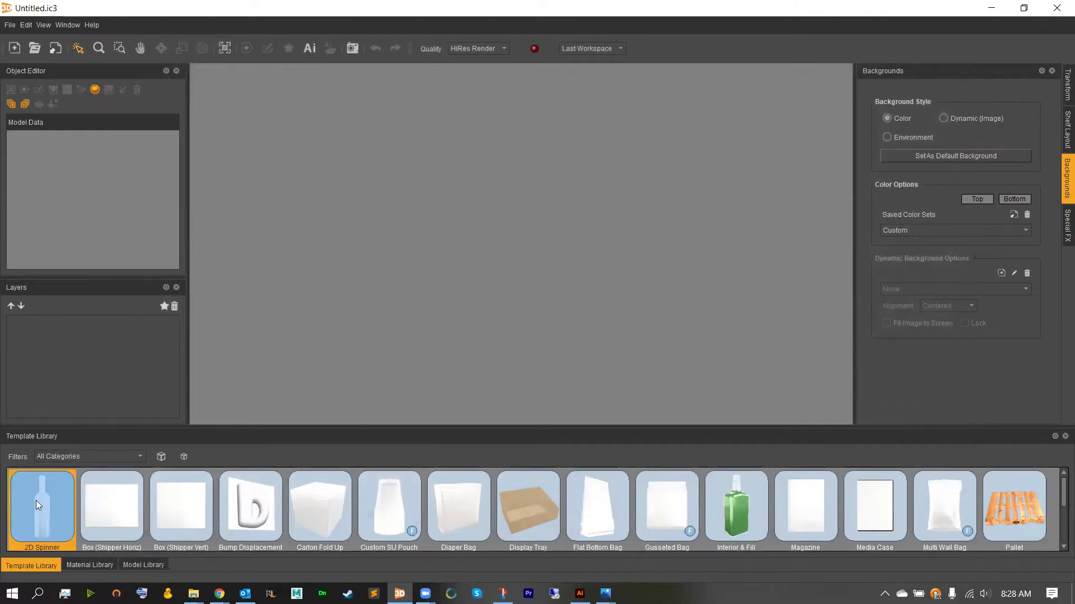
{"action": "left_click_drag", "start_coordinate": [36, 502], "coordinate": [344, 422]}
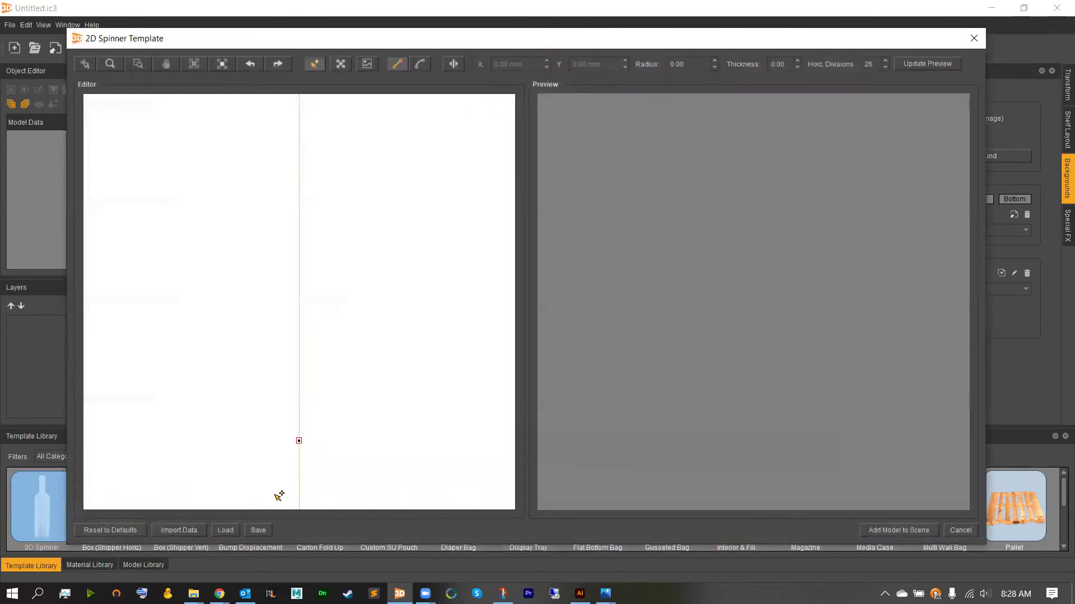
Import the Shrink Bottle DXF from the Building Round Bottle folder into the spinner template, with Millimeters (mm) as base units.
{"action": "left_click", "coordinate": [181, 529]}
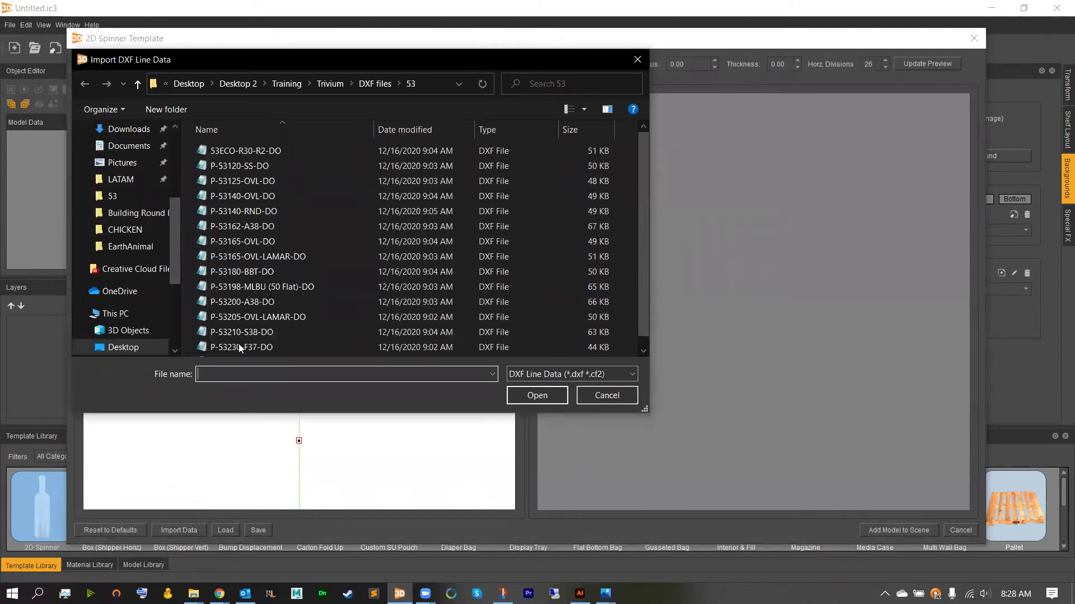
{"action": "left_click", "coordinate": [130, 213]}
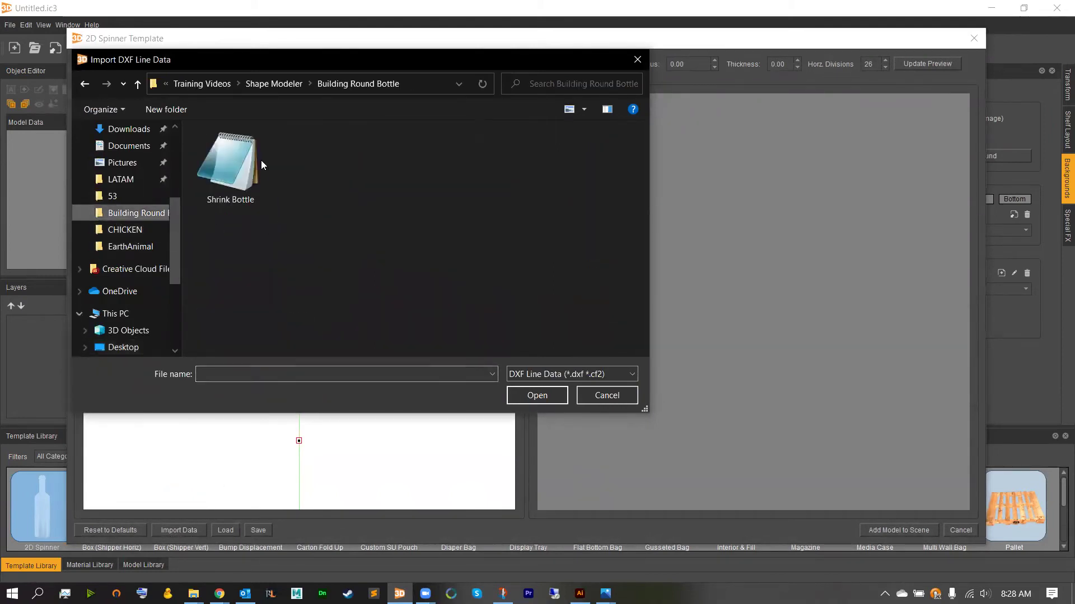
{"action": "left_click", "coordinate": [240, 157]}
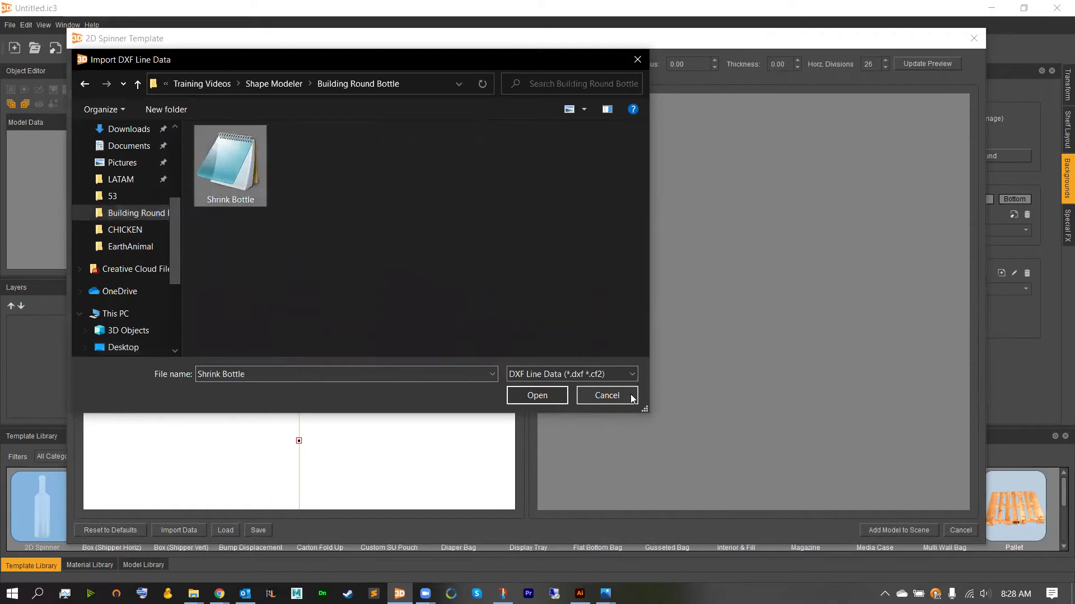
{"action": "left_click", "coordinate": [536, 396]}
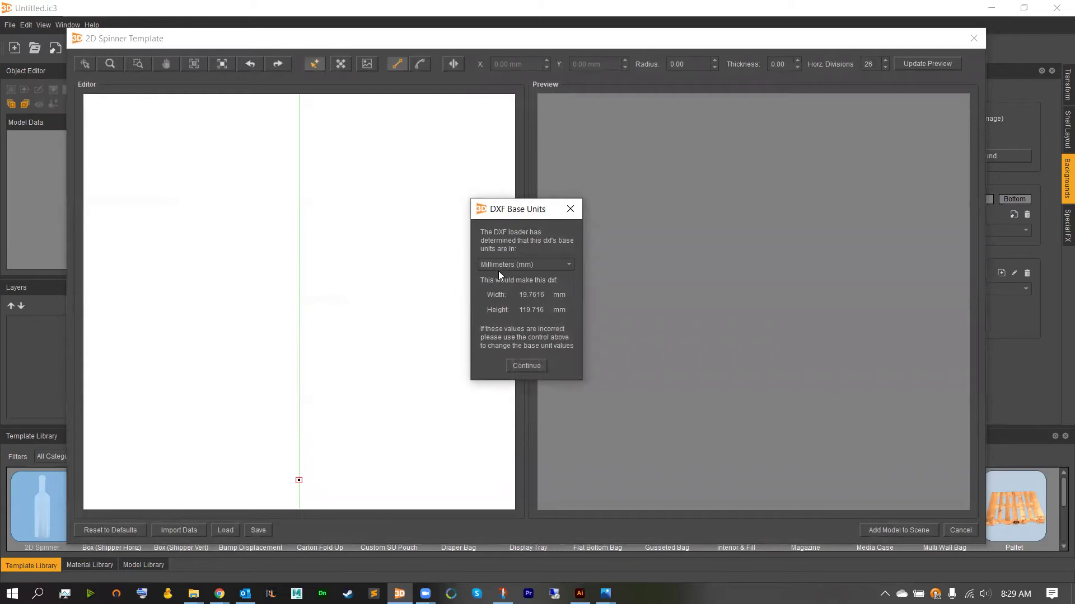
{"action": "left_click", "coordinate": [542, 264]}
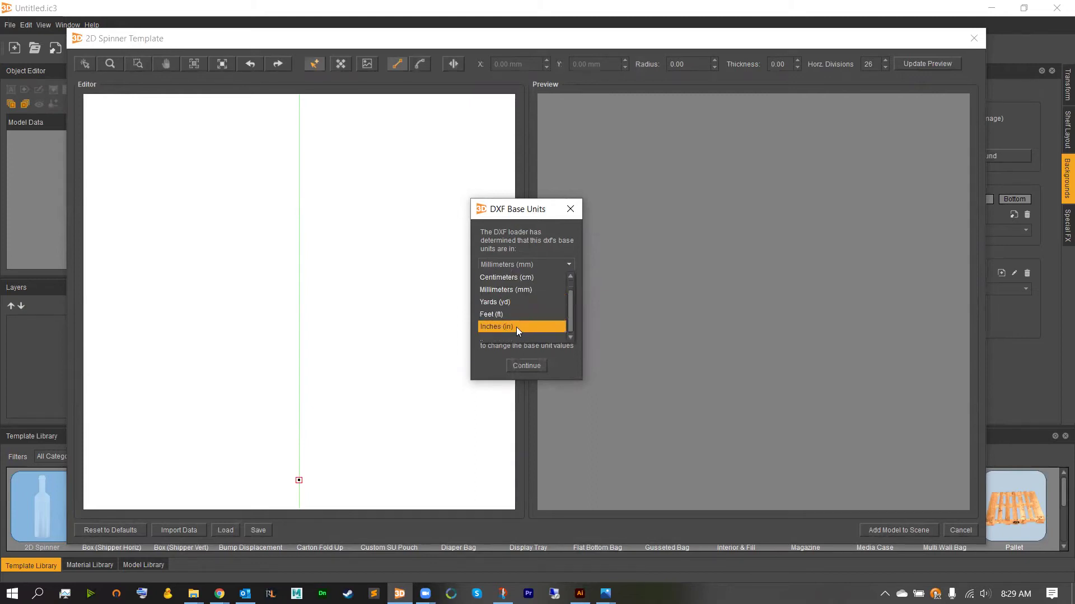
{"action": "scroll", "coordinate": [516, 327], "scroll_direction": "up", "scroll_amount": 1}
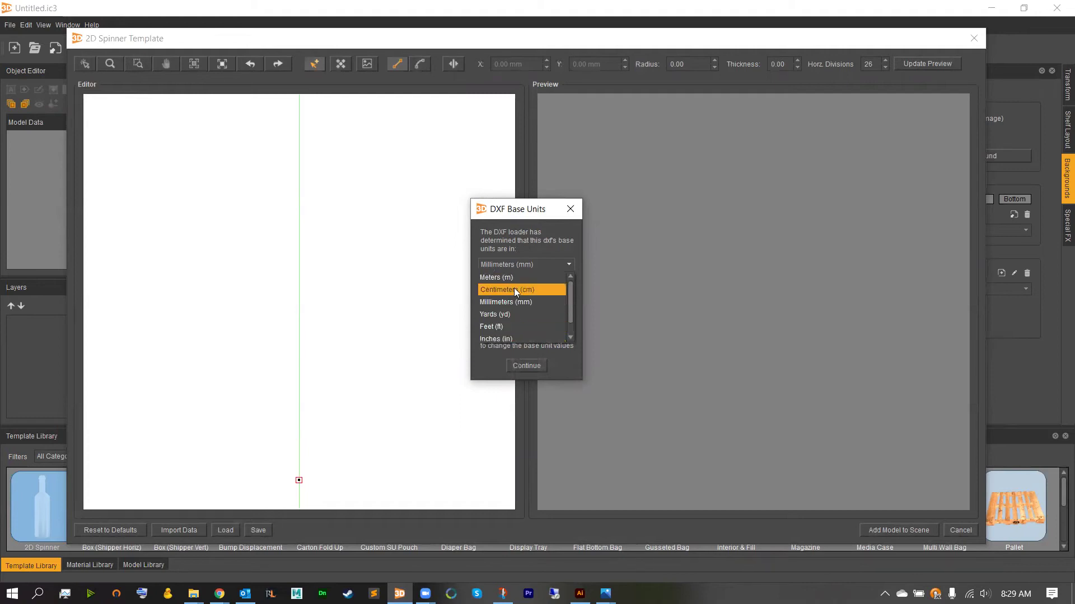
{"action": "left_click", "coordinate": [518, 302]}
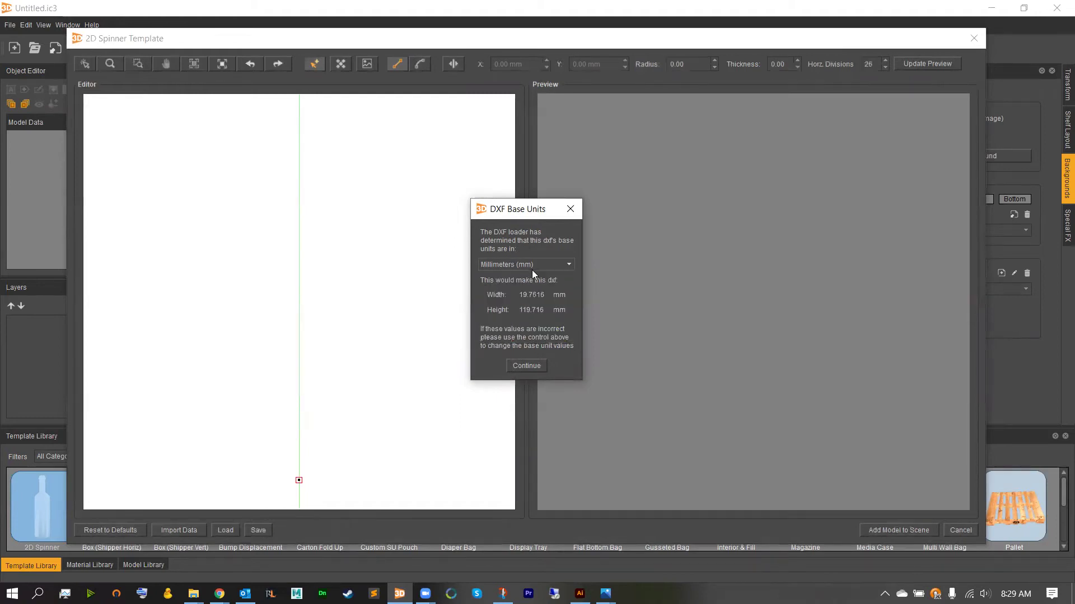
{"action": "left_click", "coordinate": [522, 366]}
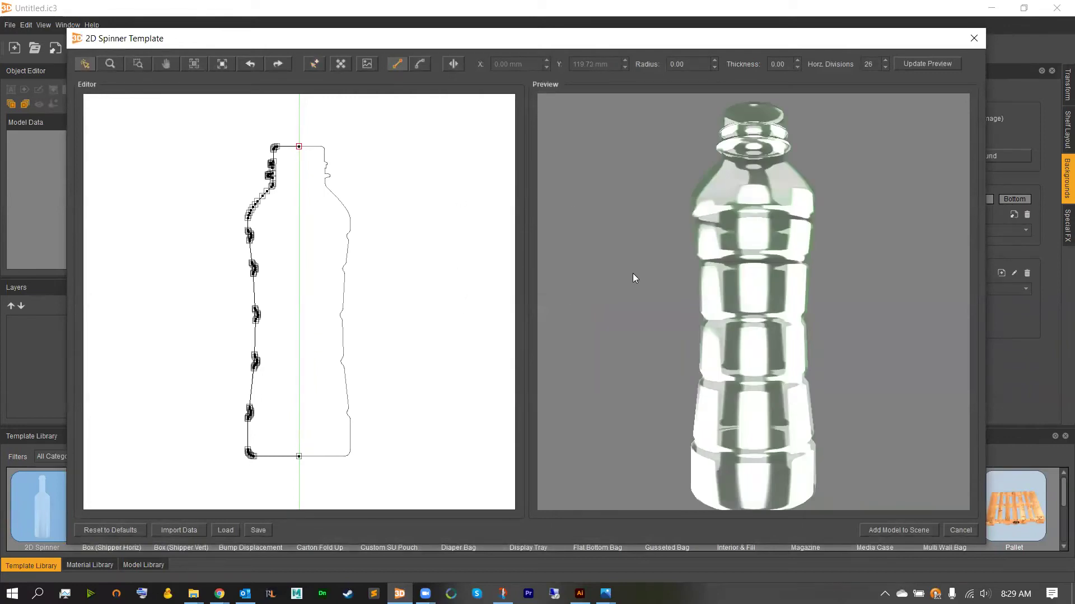
Split the mesh at both ends of the neck's straight upper wall, just above the thread and just below the rounded rim.
{"action": "mouse_move", "coordinate": [632, 273]}
{"action": "left_mouse_down"}
{"action": "mouse_move", "coordinate": [735, 290]}
{"action": "mouse_move", "coordinate": [810, 277]}
{"action": "mouse_move", "coordinate": [792, 256]}
{"action": "mouse_move", "coordinate": [657, 267]}
{"action": "left_mouse_up"}
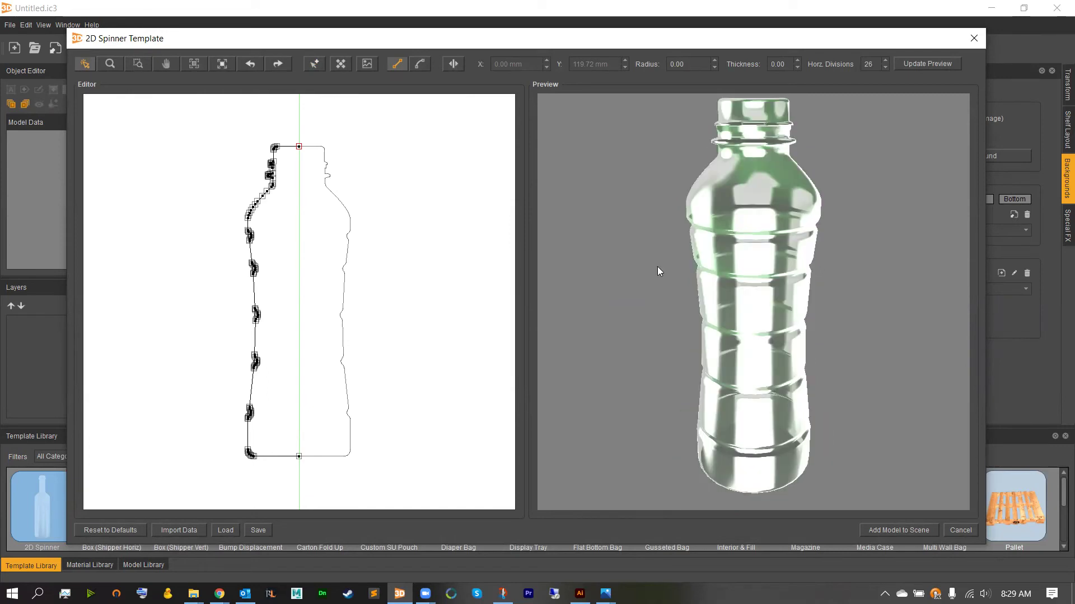
{"action": "left_click", "coordinate": [297, 132]}
{"action": "left_click", "coordinate": [137, 64]}
{"action": "left_click_drag", "start_coordinate": [281, 132], "coordinate": [324, 190]}
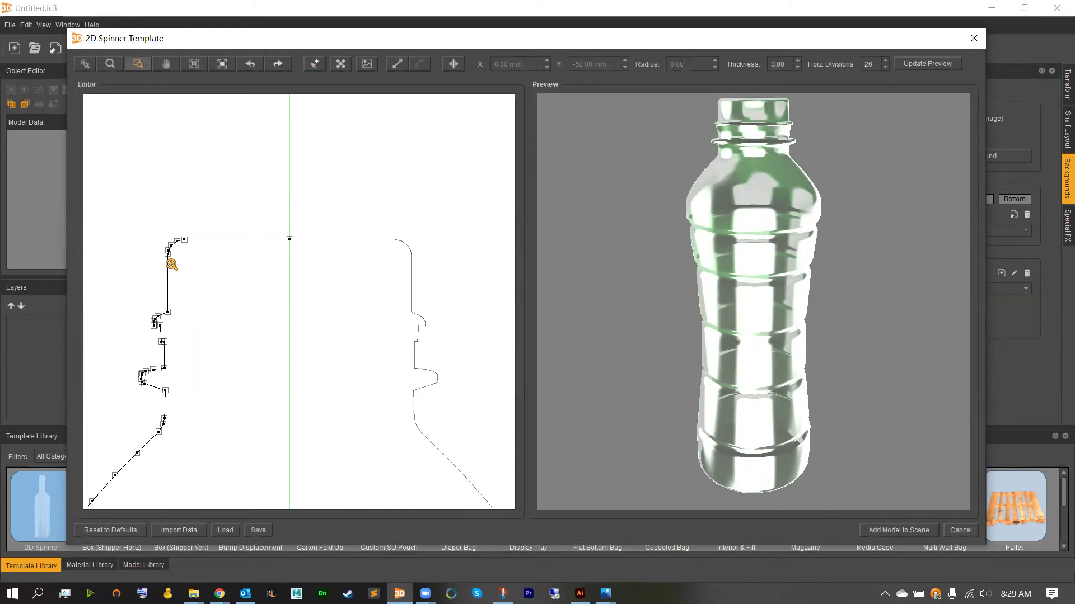
{"action": "left_click", "coordinate": [85, 64]}
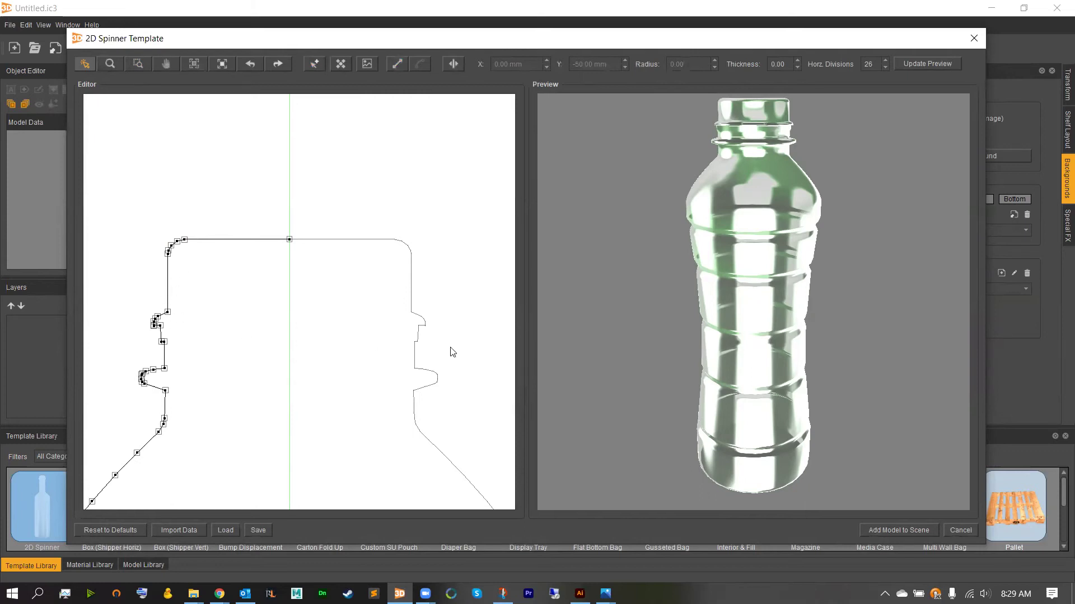
{"action": "left_click", "coordinate": [168, 312]}
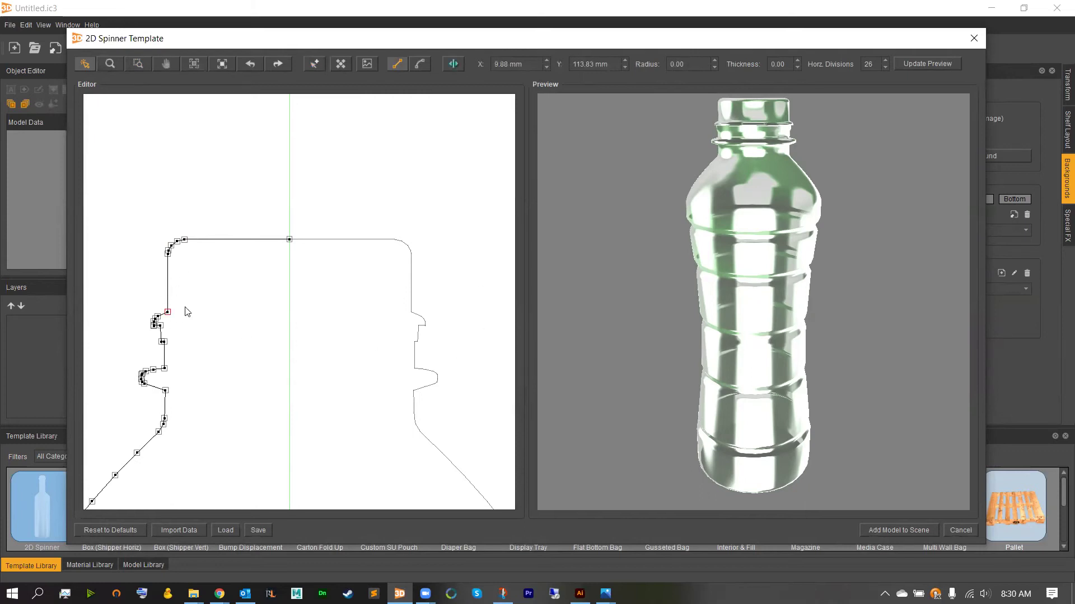
{"action": "left_click", "coordinate": [454, 63]}
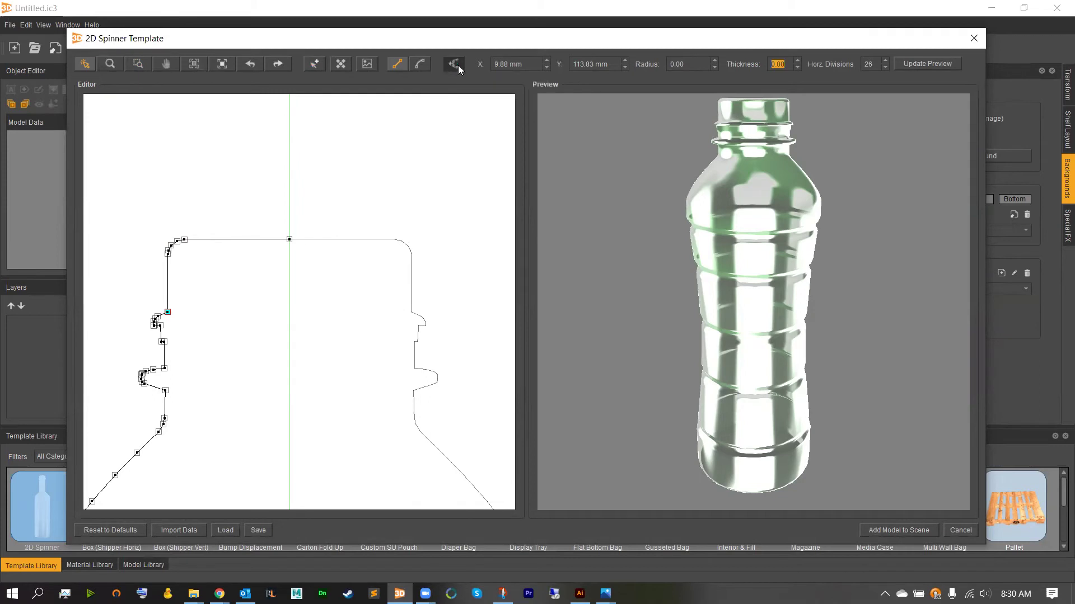
{"action": "left_click", "coordinate": [168, 253]}
{"action": "left_click", "coordinate": [453, 66]}
{"action": "left_click", "coordinate": [377, 170]}
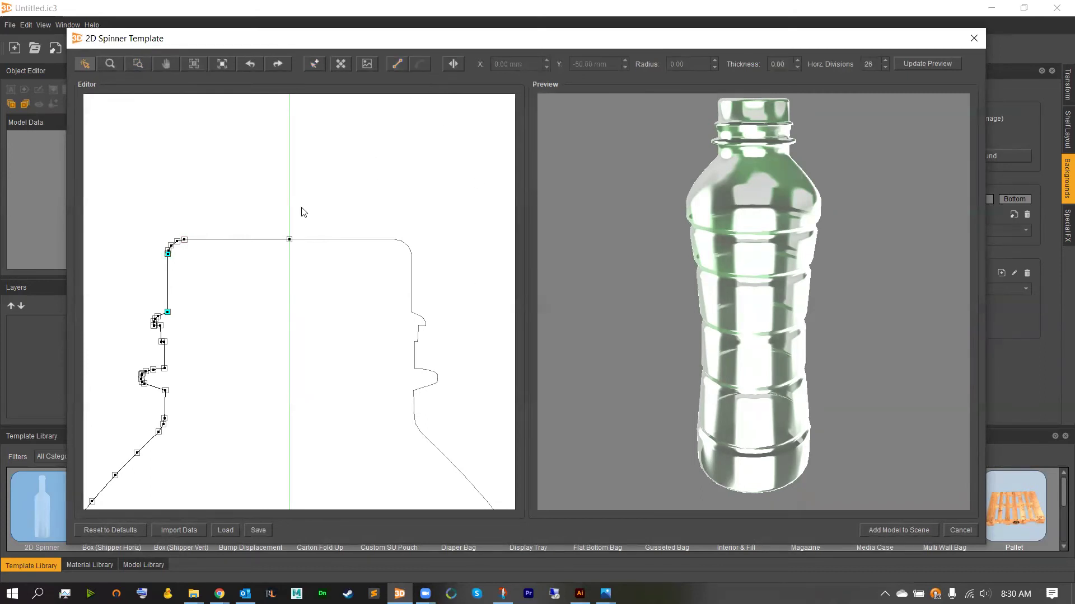
Fit the whole bottle profile in the editor and update the 3D preview with the split mesh.
{"action": "left_click_drag", "start_coordinate": [162, 254], "coordinate": [173, 318]}
{"action": "left_click_drag", "start_coordinate": [163, 256], "coordinate": [181, 315]}
{"action": "left_click", "coordinate": [194, 64]}
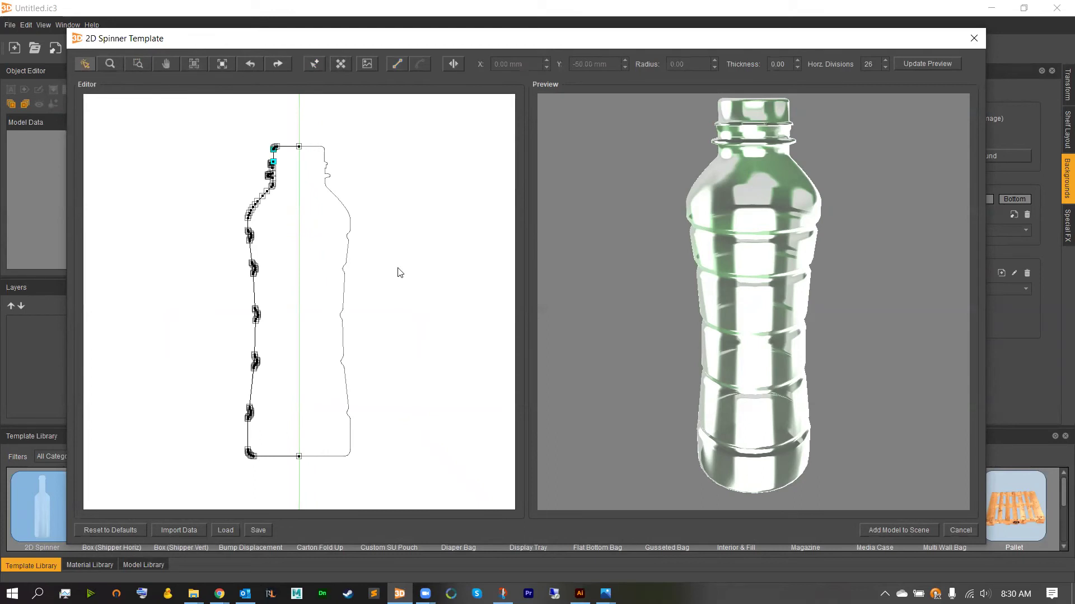
{"action": "left_click", "coordinate": [907, 68]}
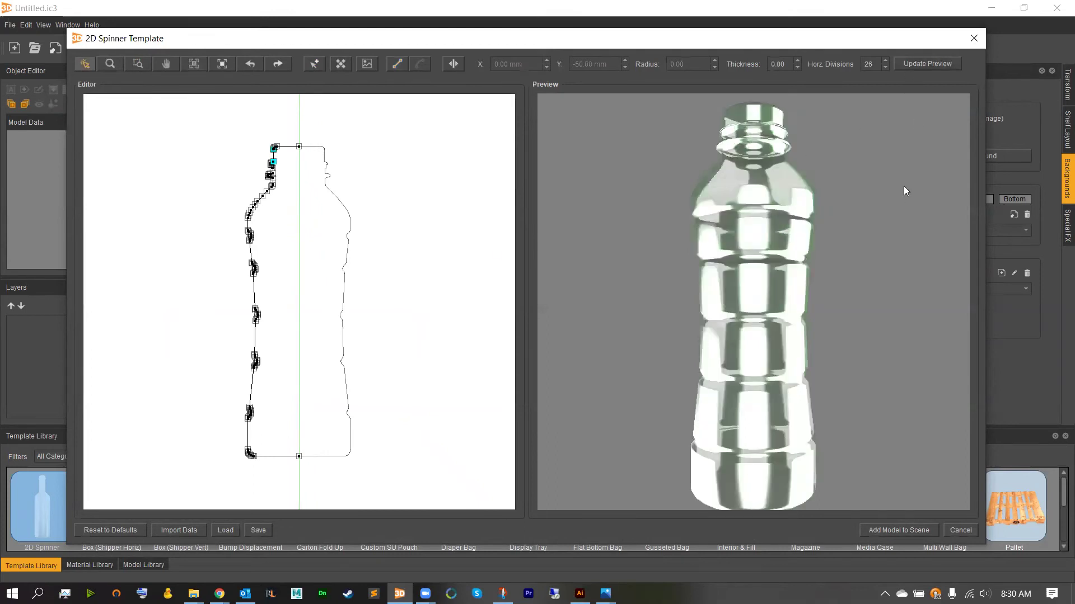
{"action": "left_click_drag", "start_coordinate": [903, 186], "coordinate": [890, 204]}
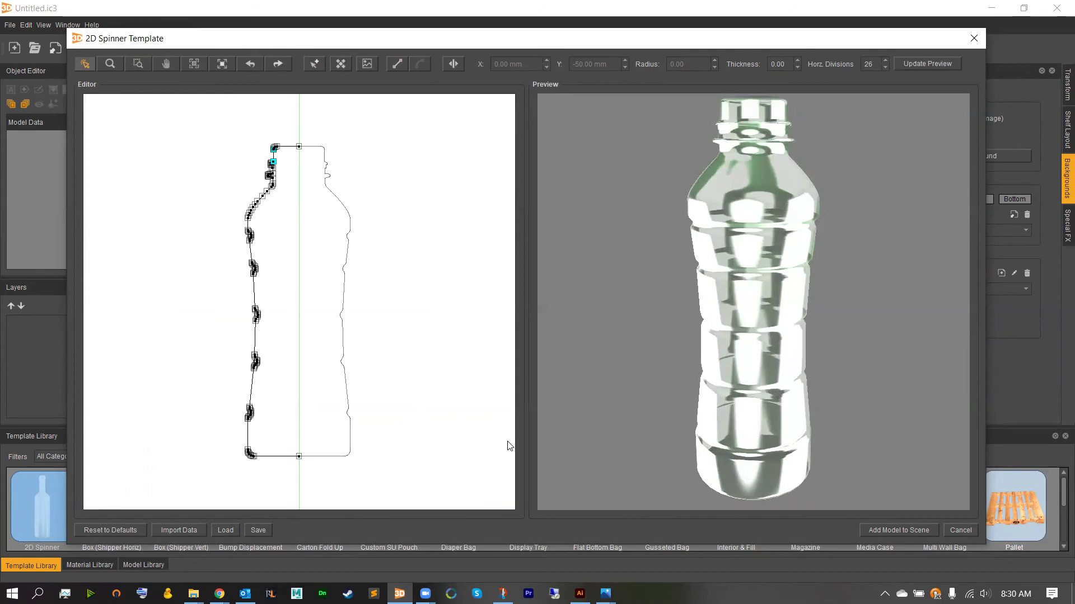
Add the bottle model to the scene with a label on Mesh Section #2, and select the bottle.
{"action": "left_click", "coordinate": [914, 530]}
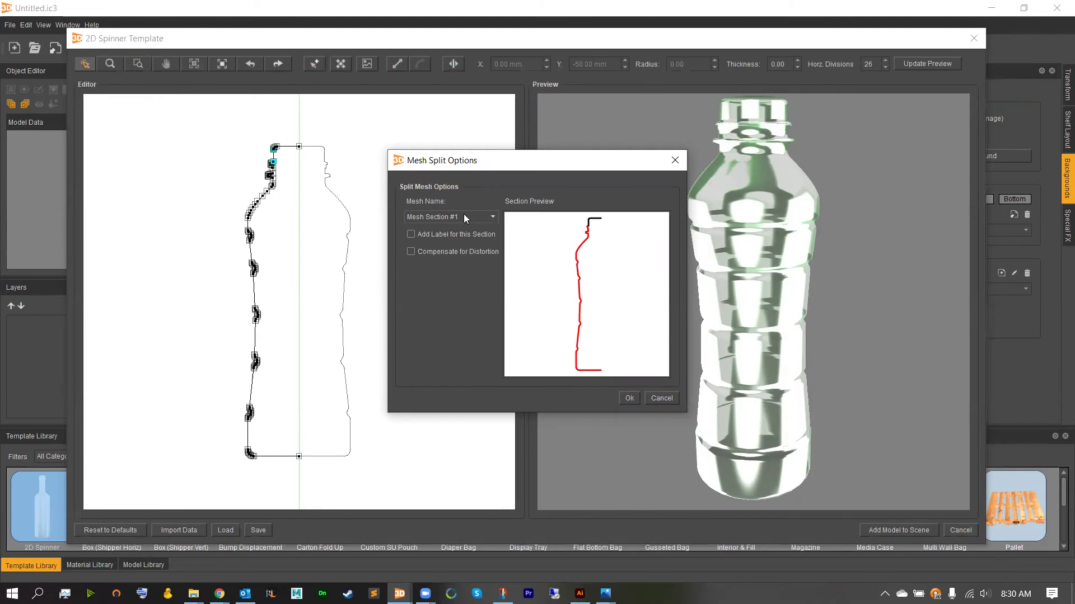
{"action": "left_click", "coordinate": [454, 217]}
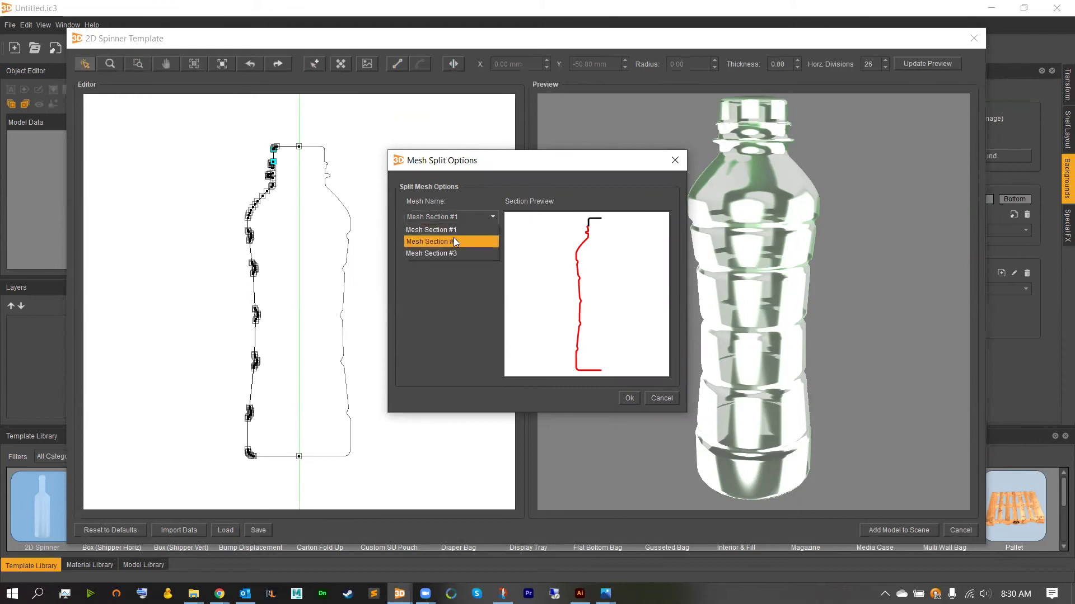
{"action": "left_click", "coordinate": [452, 241]}
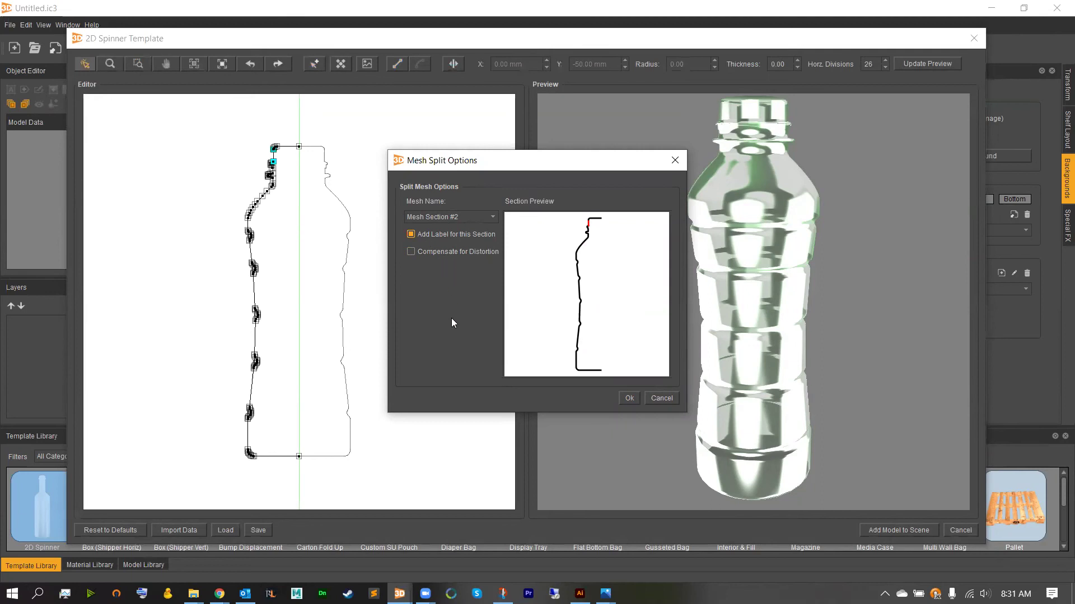
{"action": "left_click", "coordinate": [631, 400]}
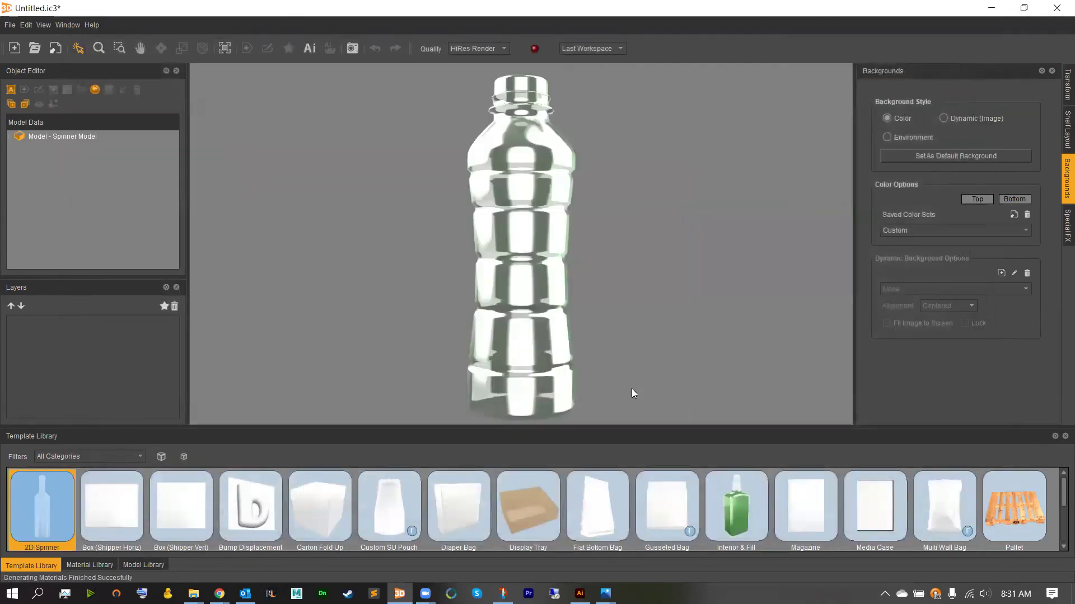
{"action": "left_click", "coordinate": [541, 212]}
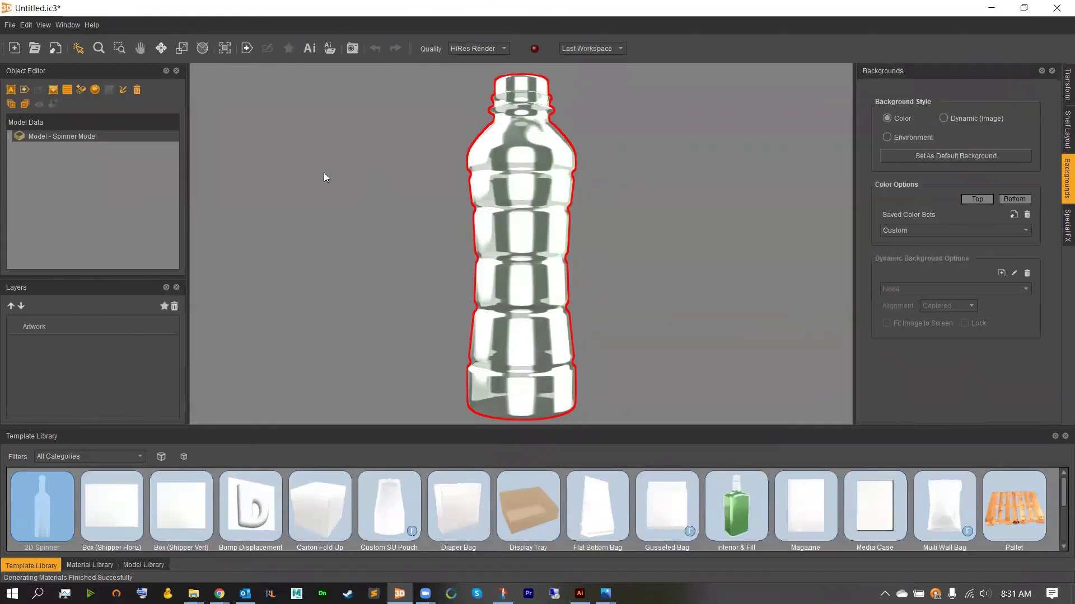
Inspect the label nested under the spinner model in the model data, and reselect the whole bottle.
{"action": "left_click", "coordinate": [9, 136]}
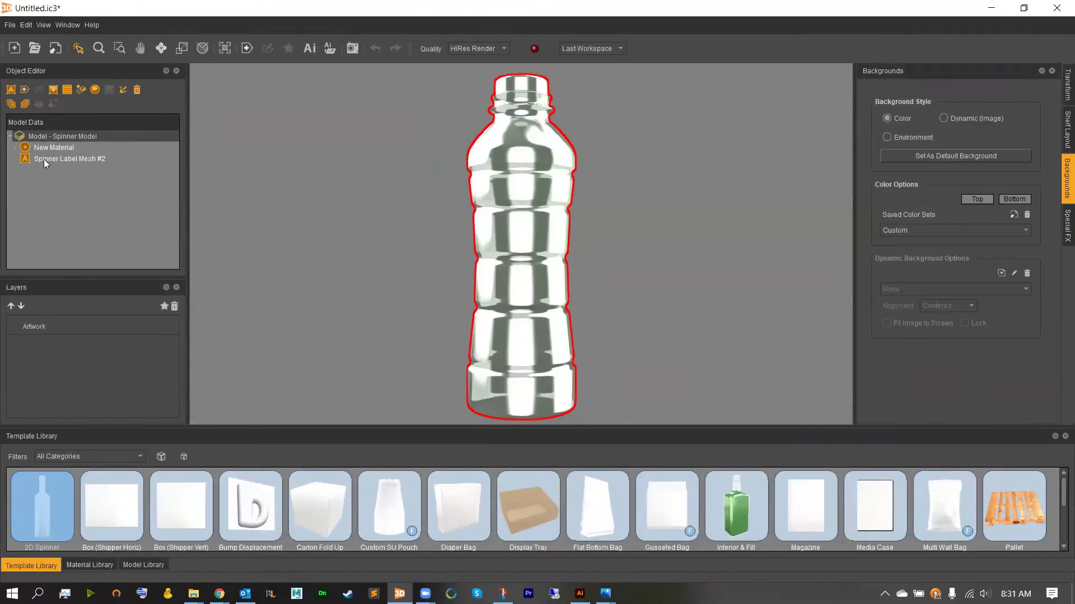
{"action": "left_click", "coordinate": [26, 159]}
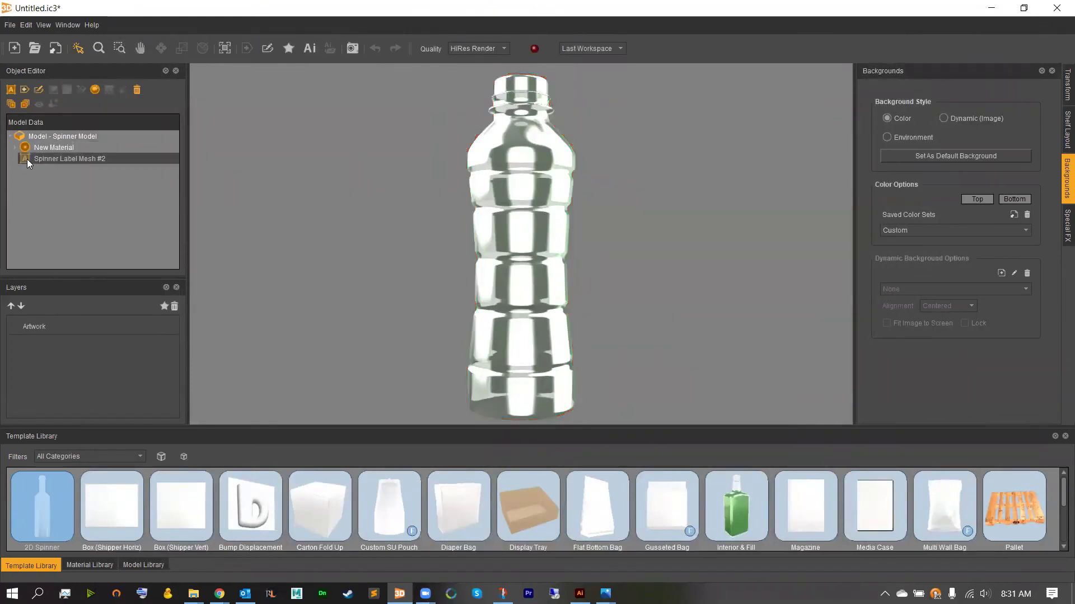
{"action": "left_click", "coordinate": [9, 136]}
{"action": "left_click", "coordinate": [488, 162]}
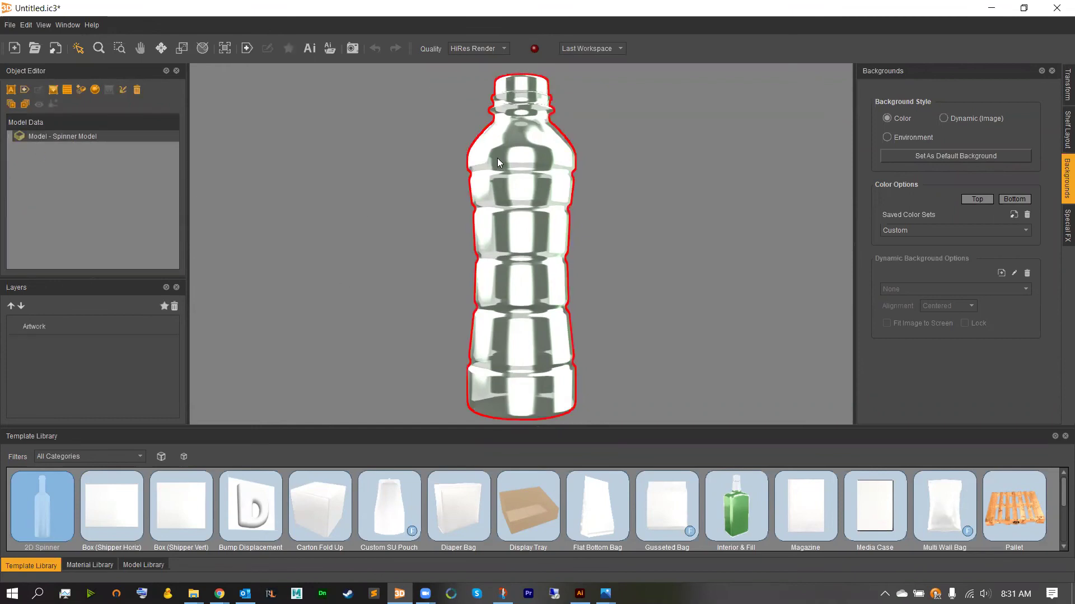
Apply the Matte Paper material from the IC3D Printed Card category to the bottle's body.
{"action": "left_click", "coordinate": [87, 564]}
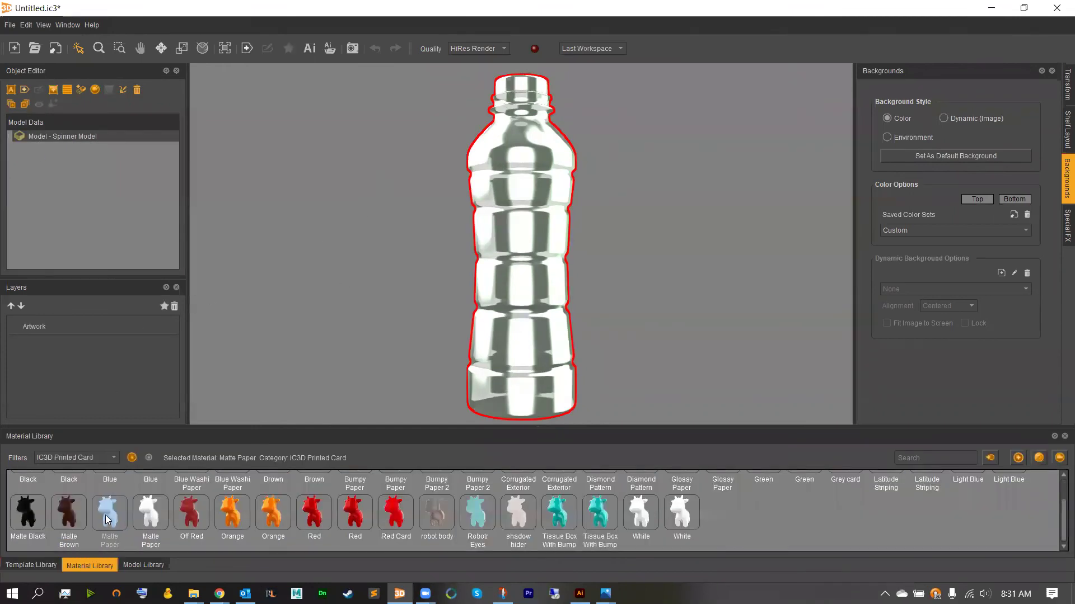
{"action": "scroll", "coordinate": [105, 490], "scroll_direction": "up", "scroll_amount": 1}
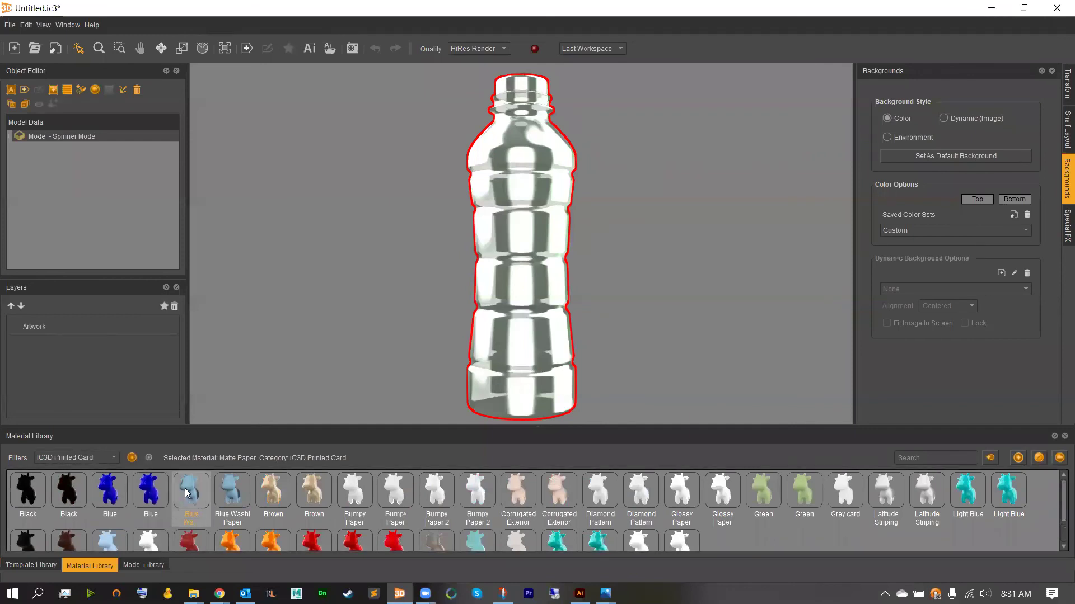
{"action": "scroll", "coordinate": [187, 490], "scroll_direction": "down", "scroll_amount": 1}
{"action": "left_click_drag", "start_coordinate": [158, 517], "coordinate": [545, 355]}
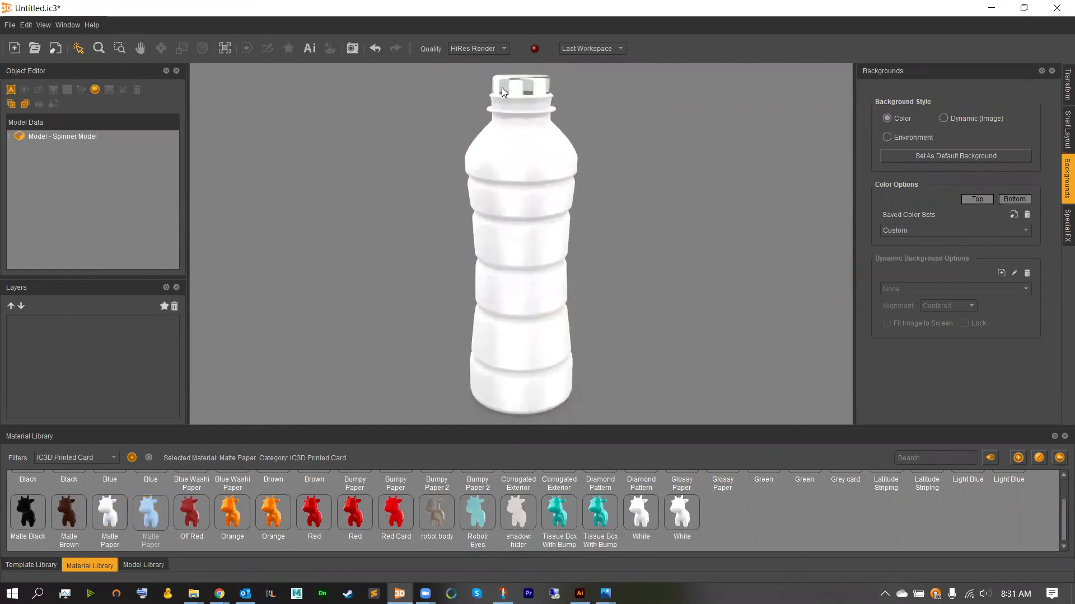
Apply the Matte Paper material to the upper wall of the bottle's neck, and leave the bottle deselected.
{"action": "left_click_drag", "start_coordinate": [512, 89], "coordinate": [516, 96]}
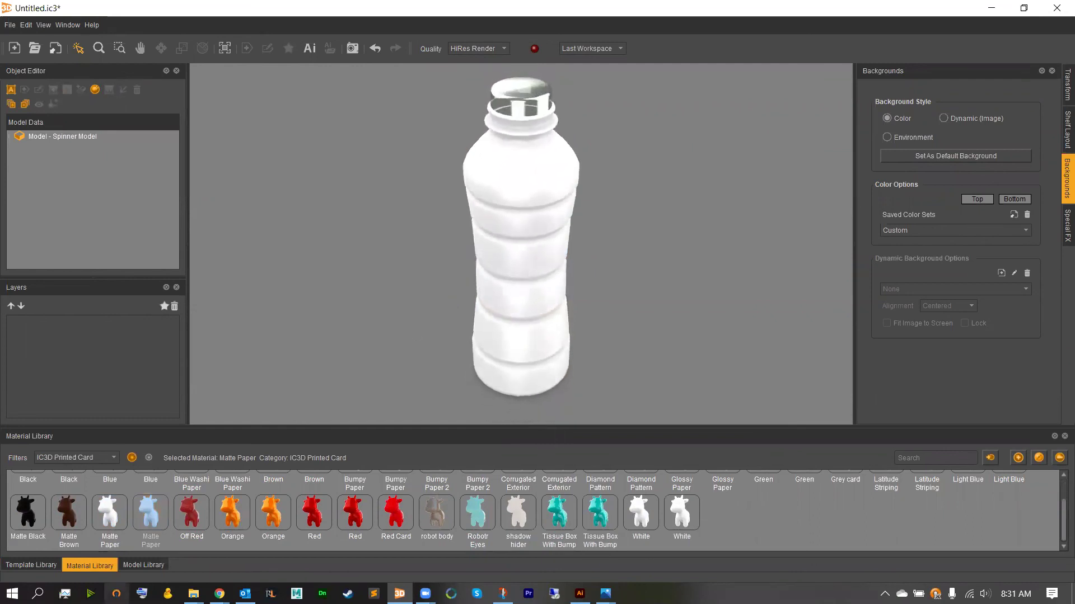
{"action": "left_click_drag", "start_coordinate": [123, 523], "coordinate": [525, 94]}
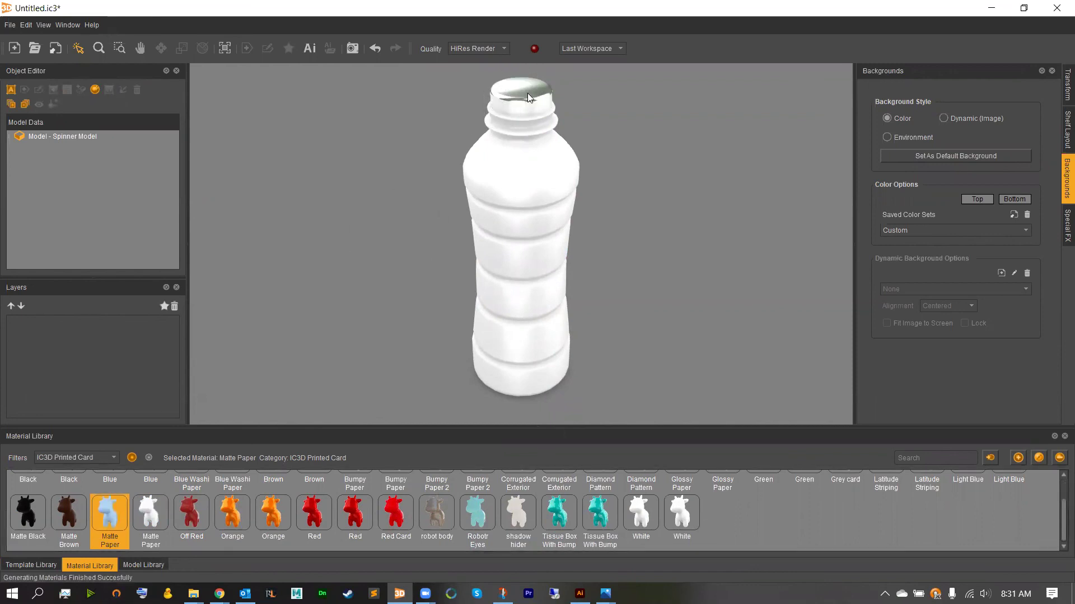
{"action": "left_click_drag", "start_coordinate": [468, 290], "coordinate": [449, 272]}
{"action": "left_click", "coordinate": [532, 226]}
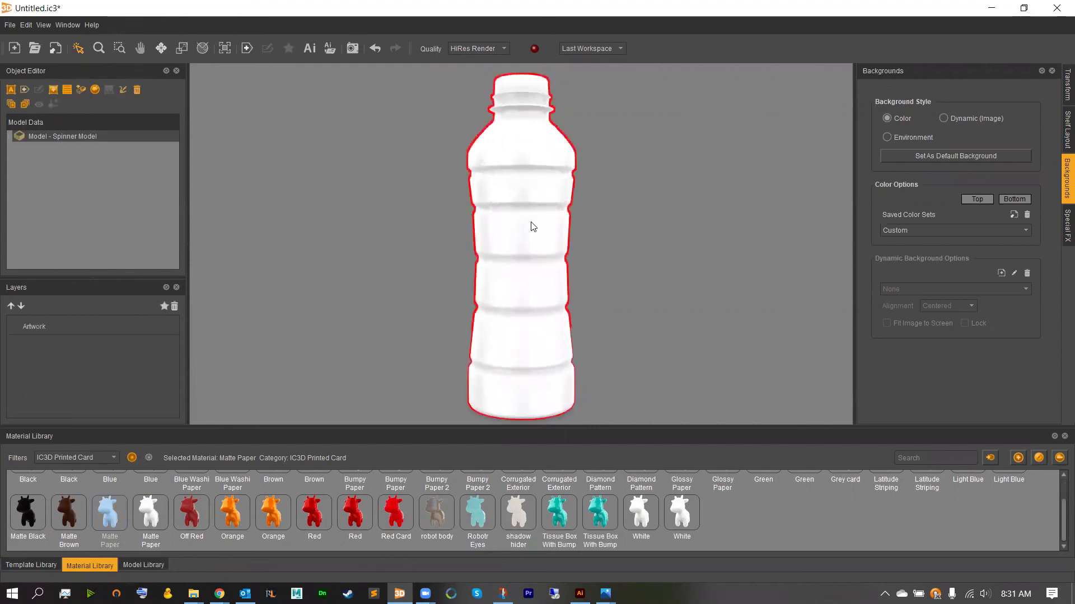
{"action": "left_click", "coordinate": [423, 226]}
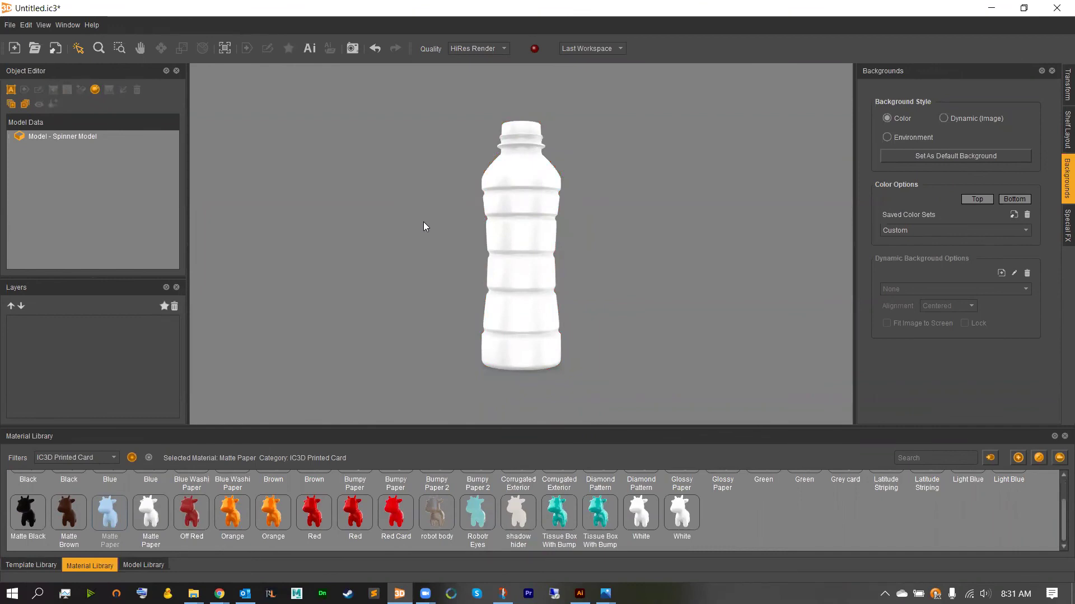